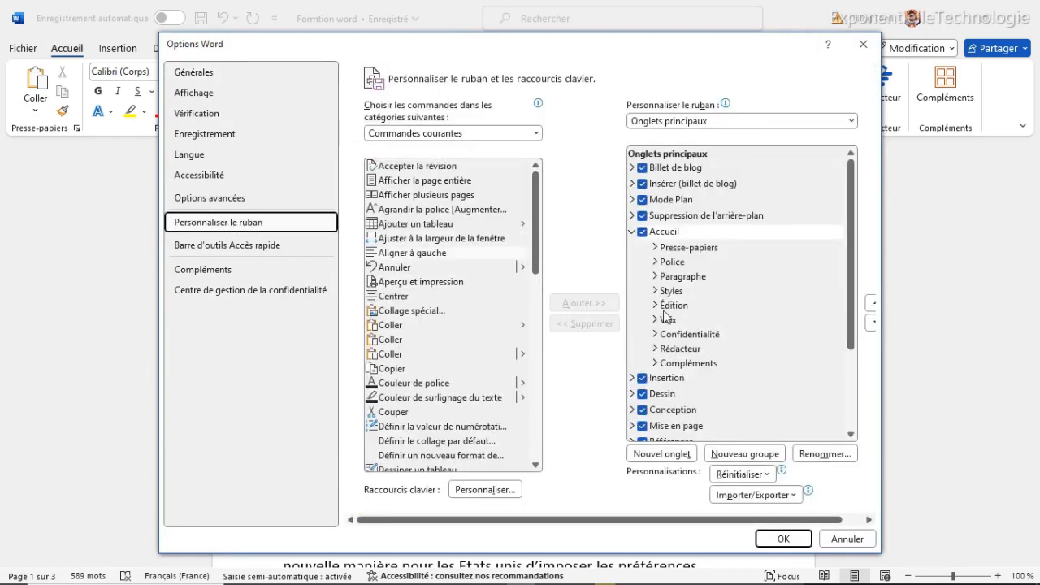
# - Create a new custom ribbon tab after Accueil and rename it Utile
pyautogui.moveTo(851, 199); pyautogui.dragTo(837, 144)
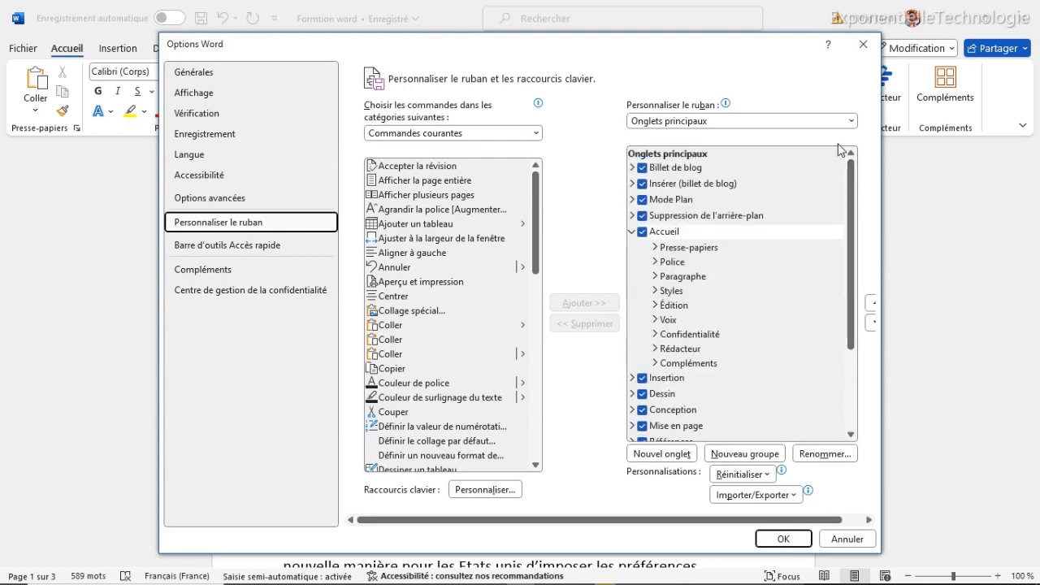
pyautogui.click(662, 455)
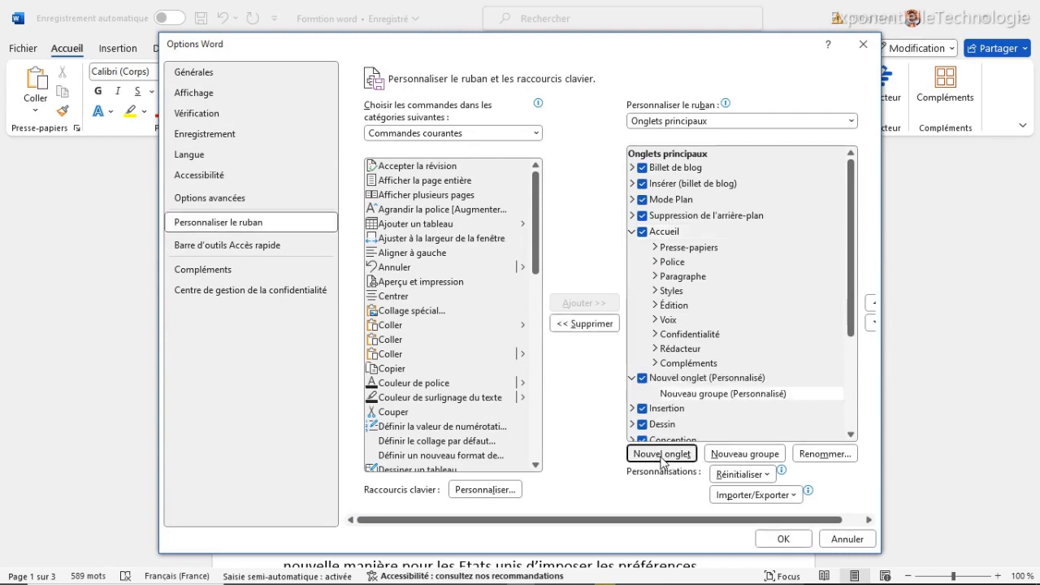
pyautogui.click(703, 383)
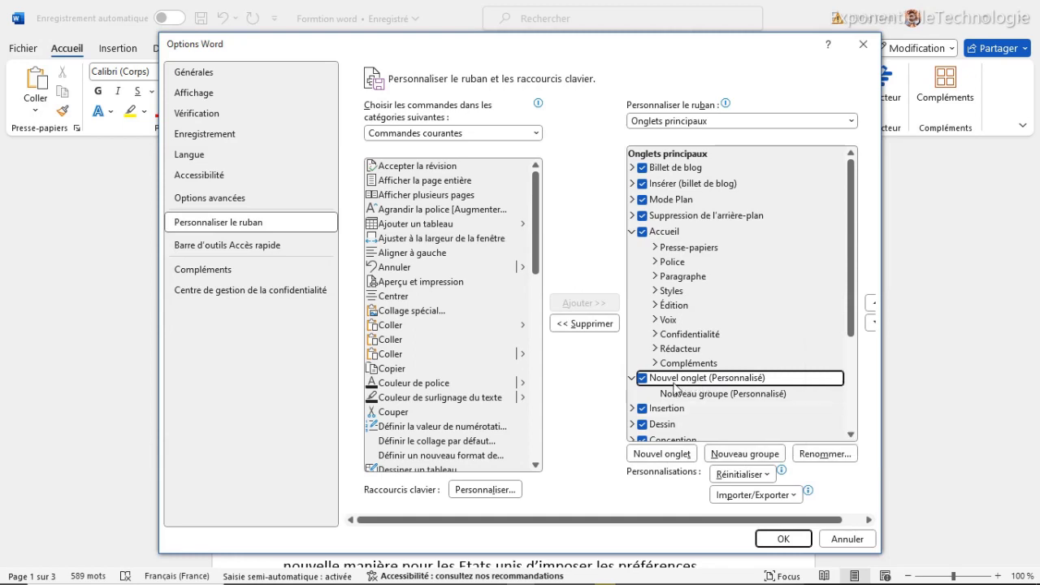
pyautogui.click(826, 460)
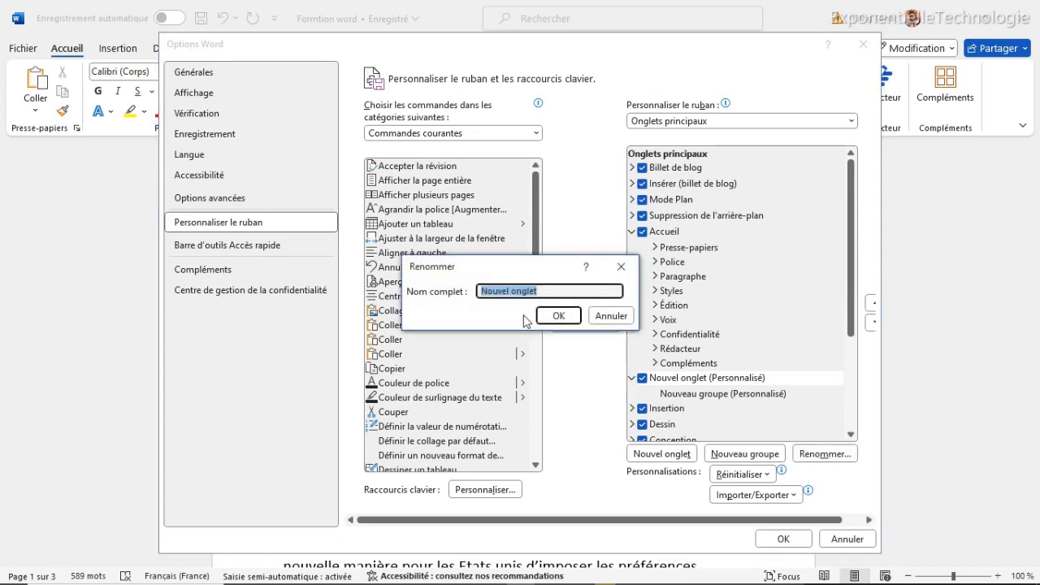
pyautogui.write('Utile')
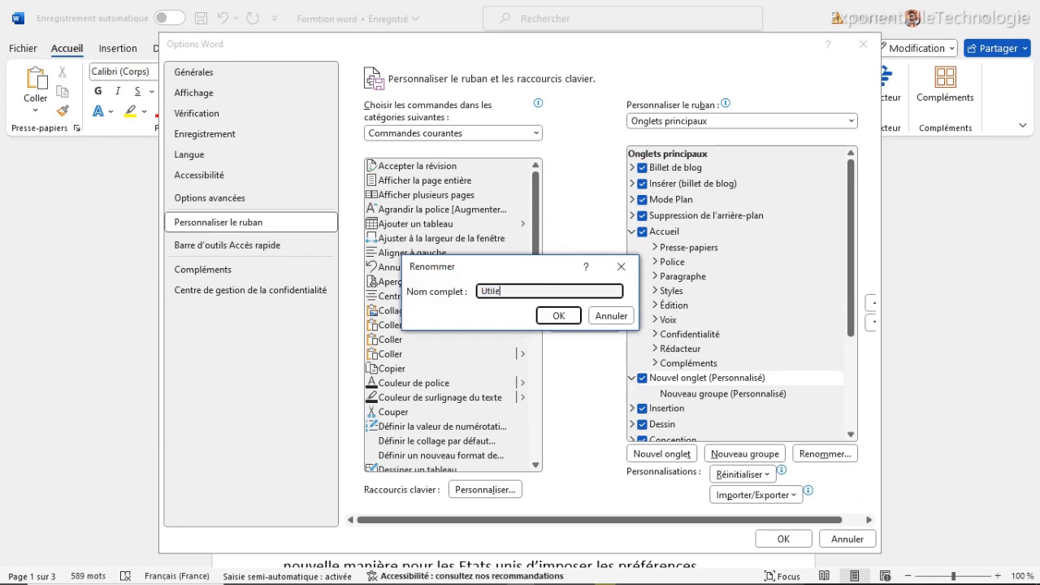
pyautogui.click(558, 316)
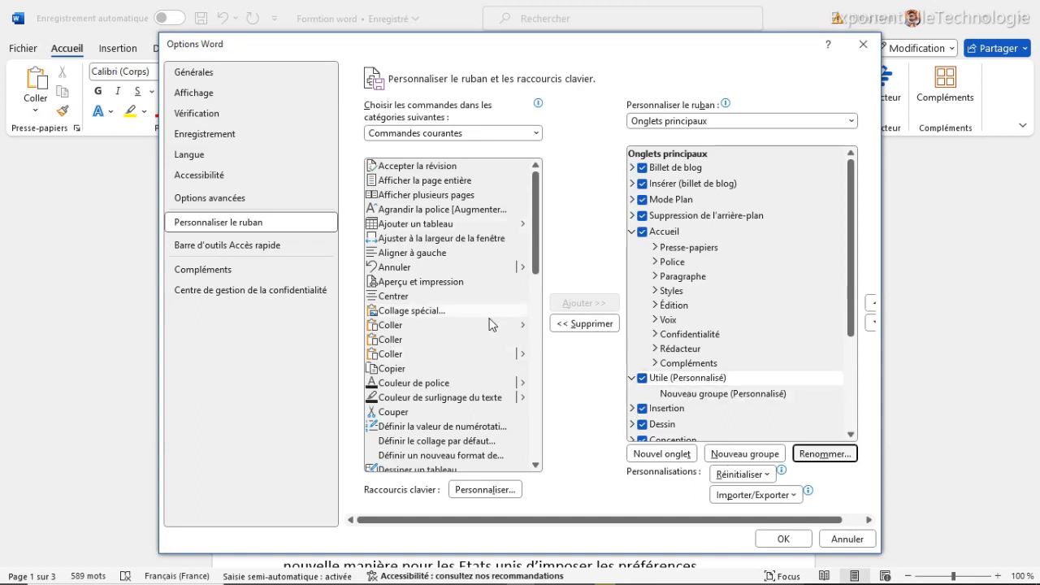
# - Rename the Utile tab's new group as Option and give it the house symbol
pyautogui.click(711, 397)
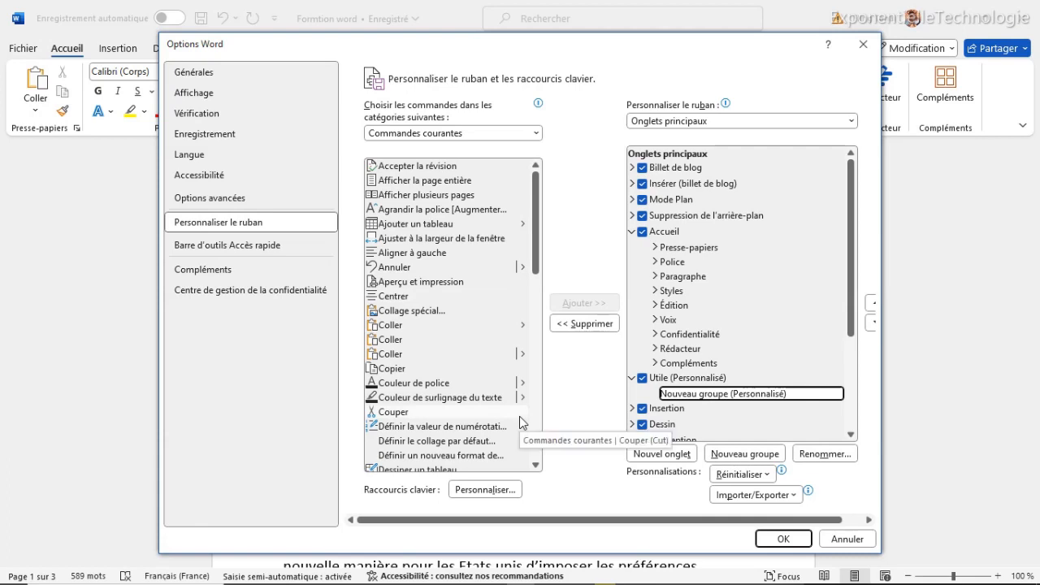
pyautogui.click(811, 455)
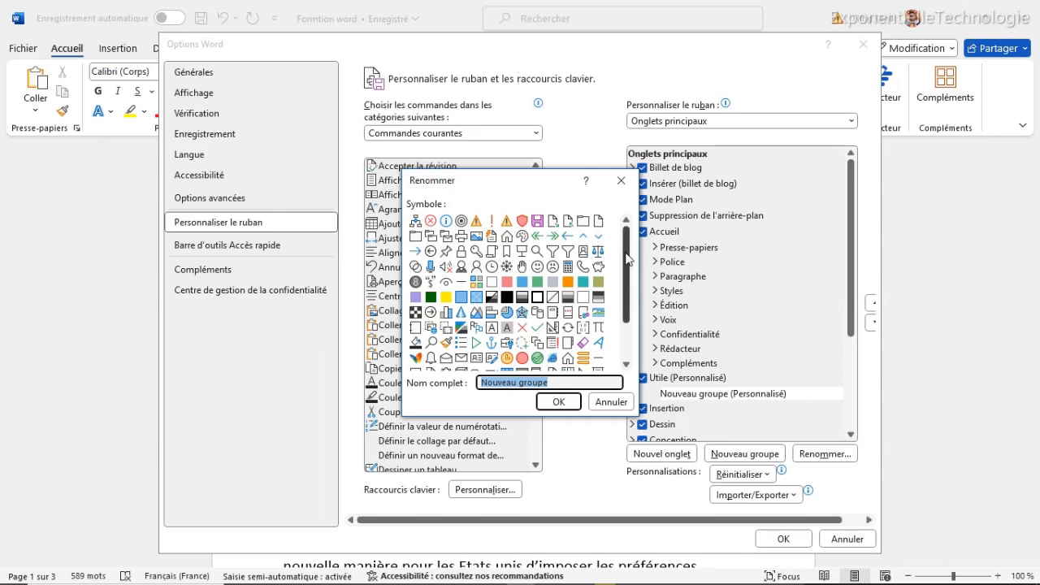
pyautogui.scroll(-1, 616, 360)
pyautogui.scroll(-3, 616, 360)
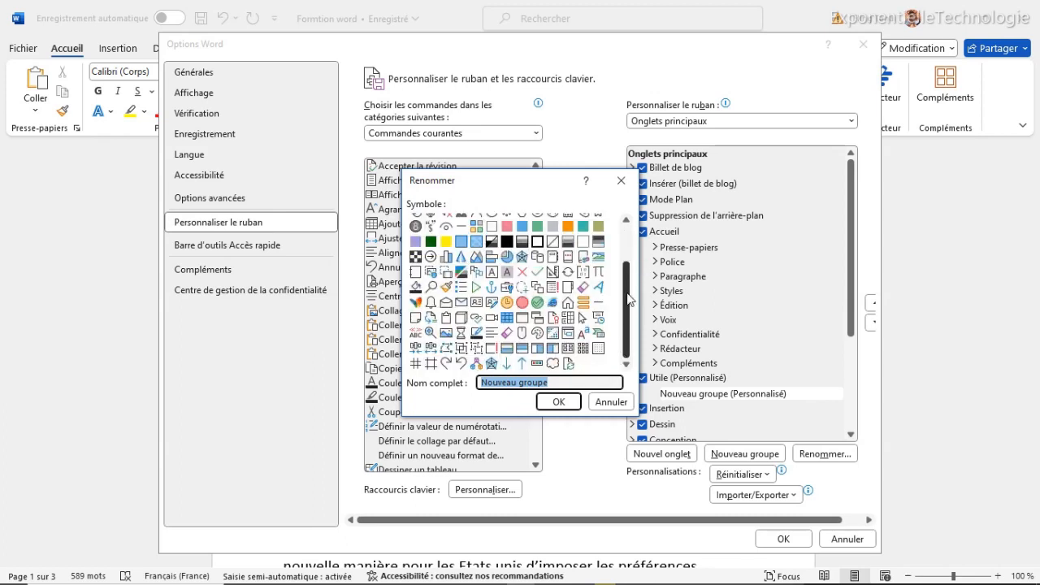
pyautogui.click(572, 302)
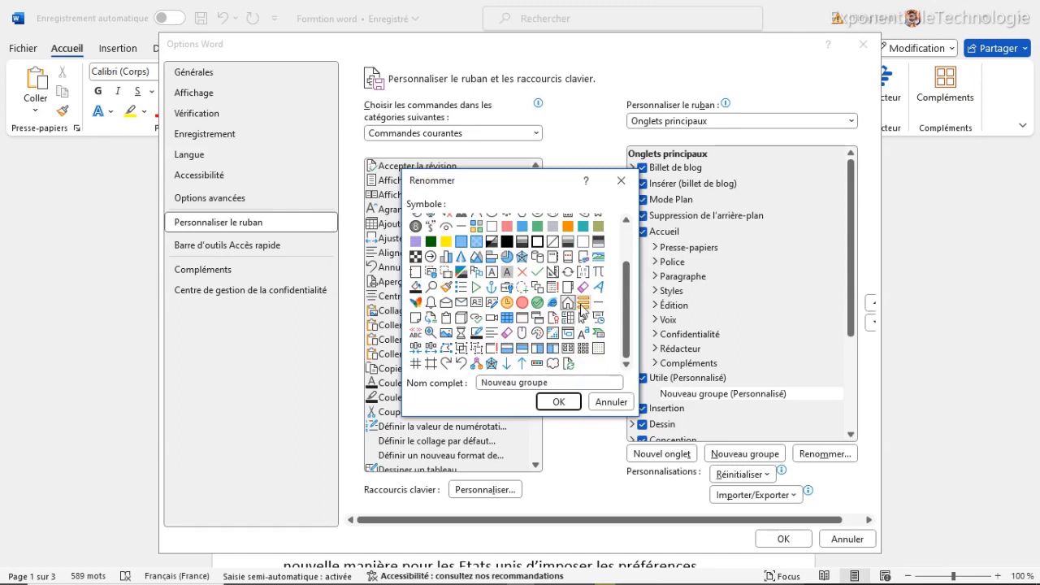
pyautogui.click(557, 382)
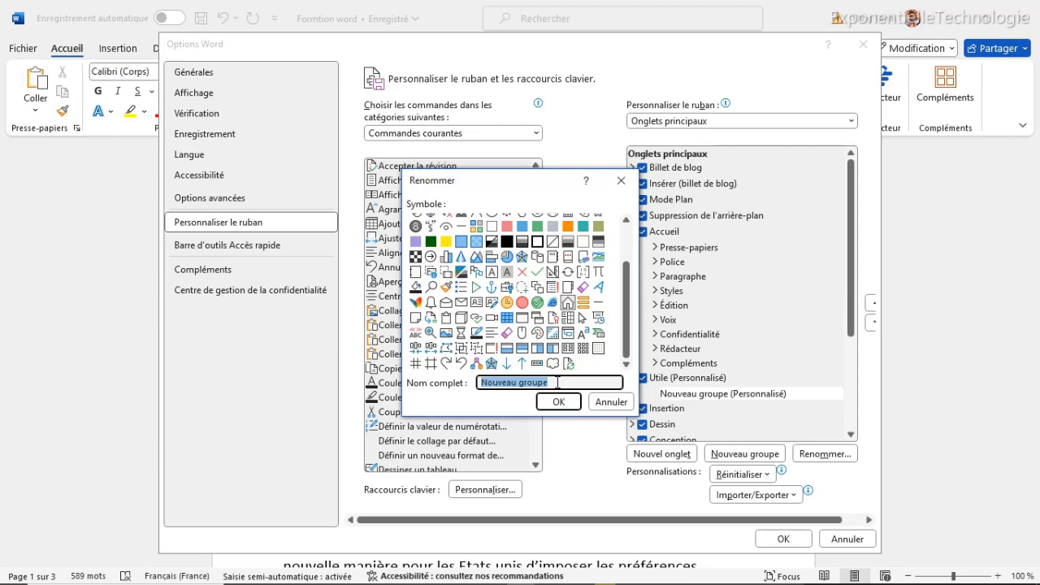
pyautogui.write('Option')
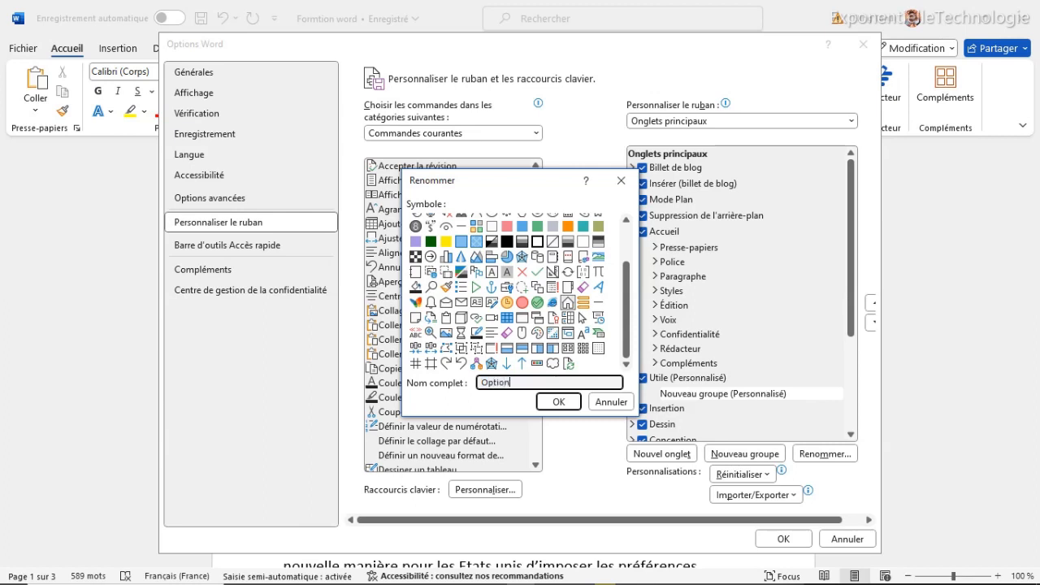
pyautogui.click(559, 402)
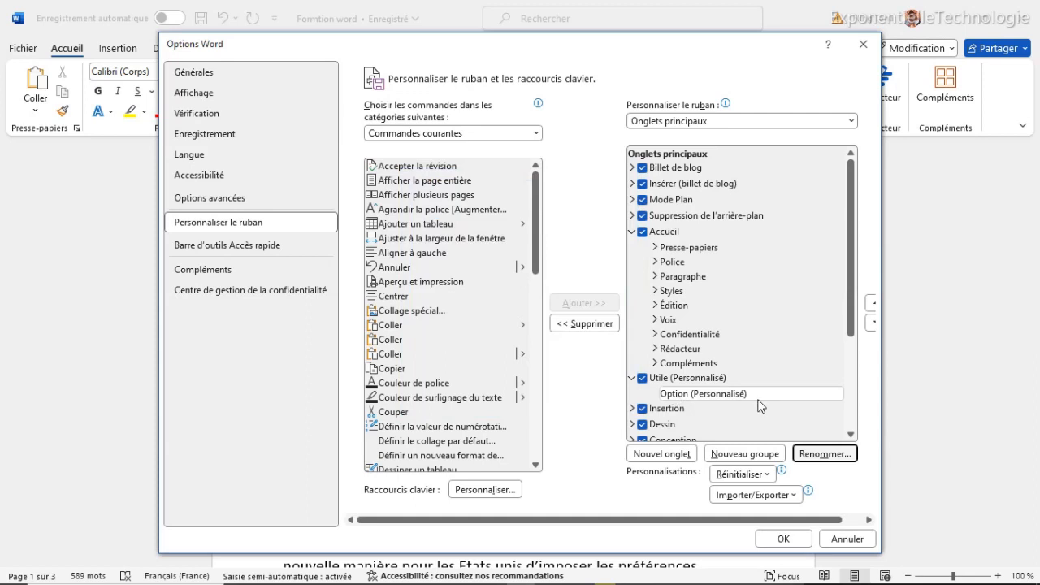
# - Add the first Coller command from the common commands to the Option group
pyautogui.click(688, 394)
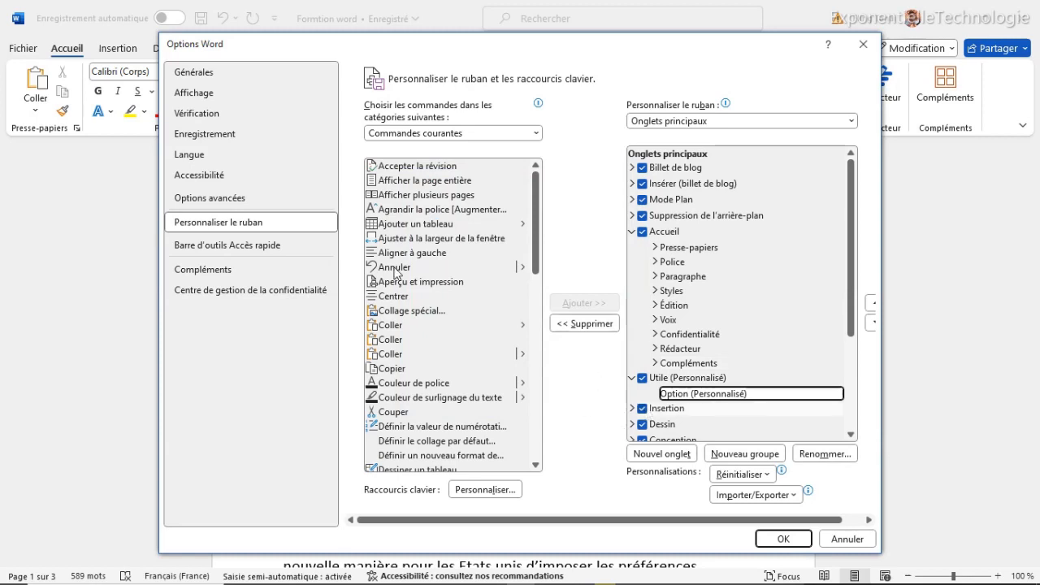
pyautogui.click(396, 326)
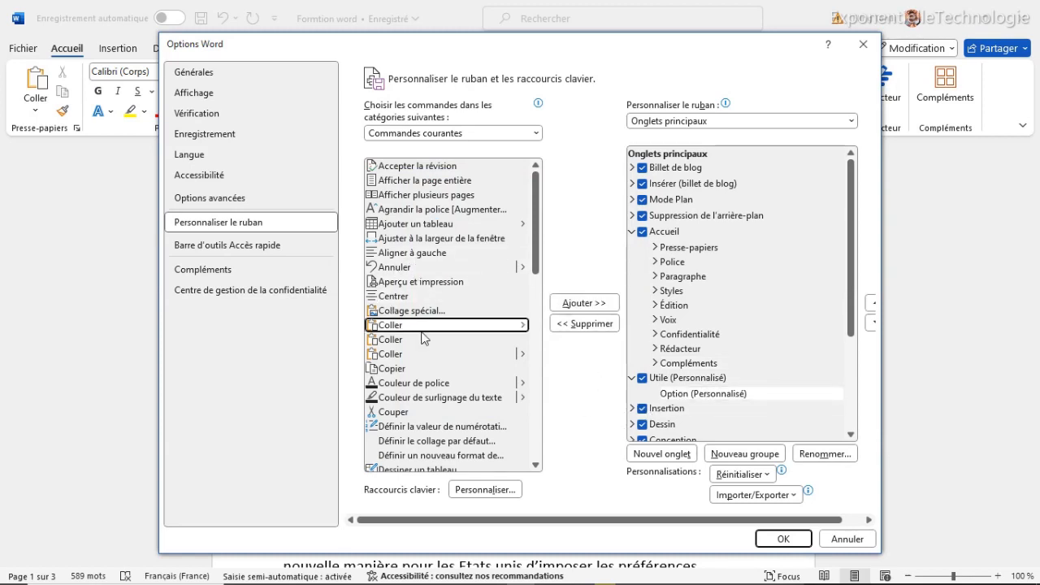
pyautogui.click(586, 307)
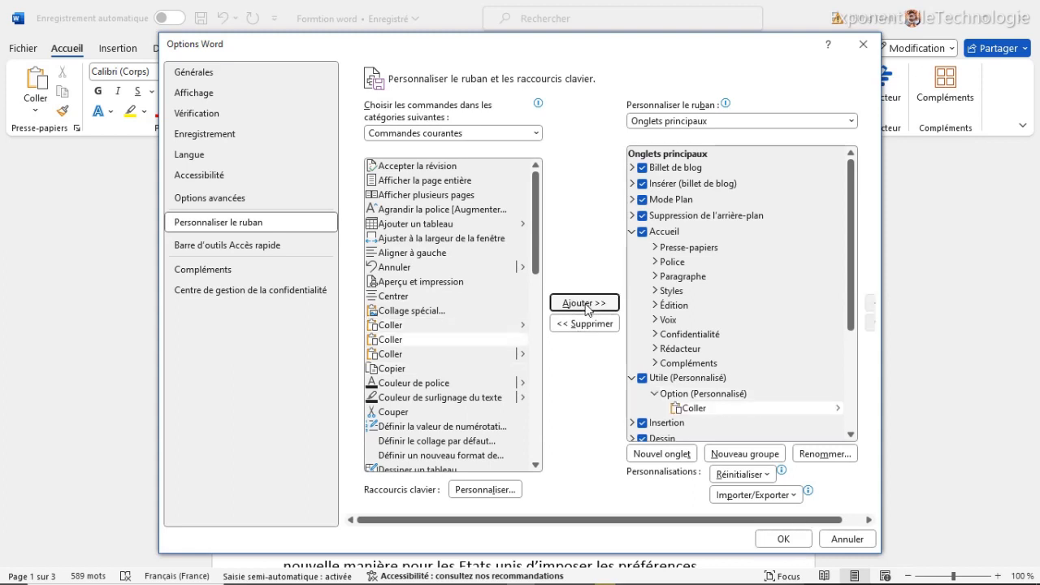
# - Try to add the Enregistrer sous command directly to the Utile tab
pyautogui.click(670, 378)
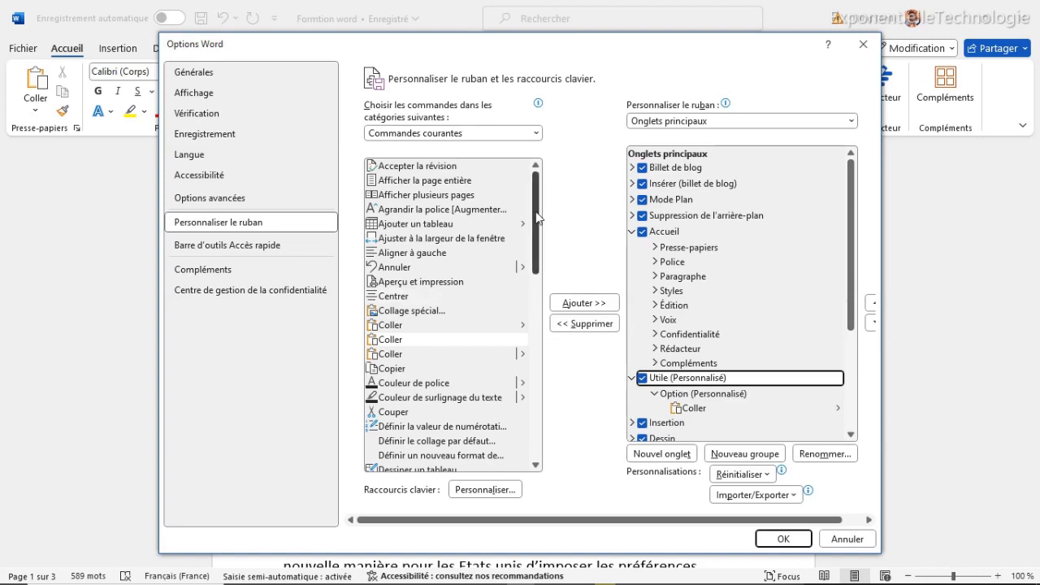
pyautogui.moveTo(537, 218); pyautogui.dragTo(528, 289)
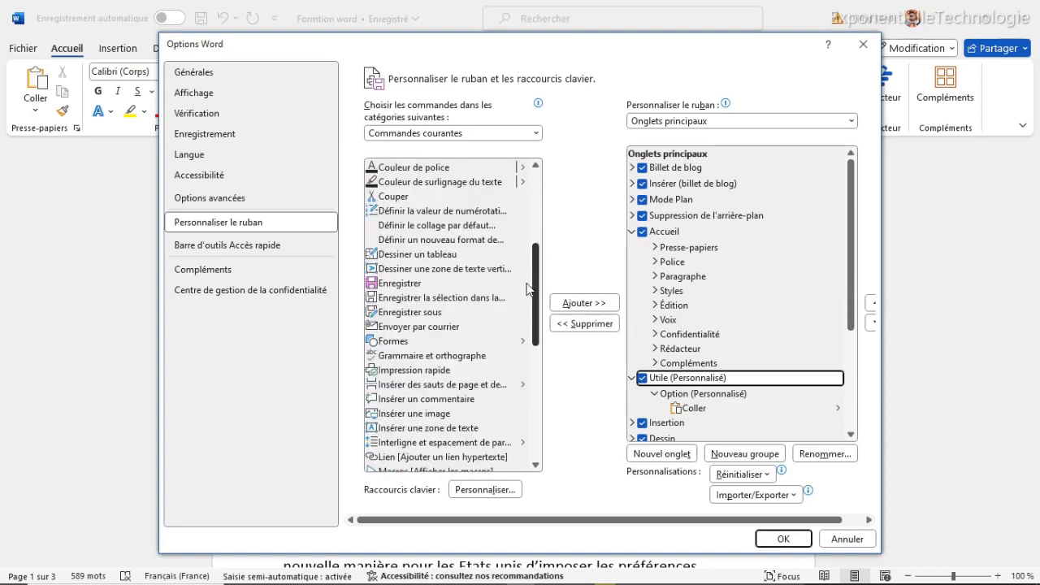
pyautogui.click(415, 314)
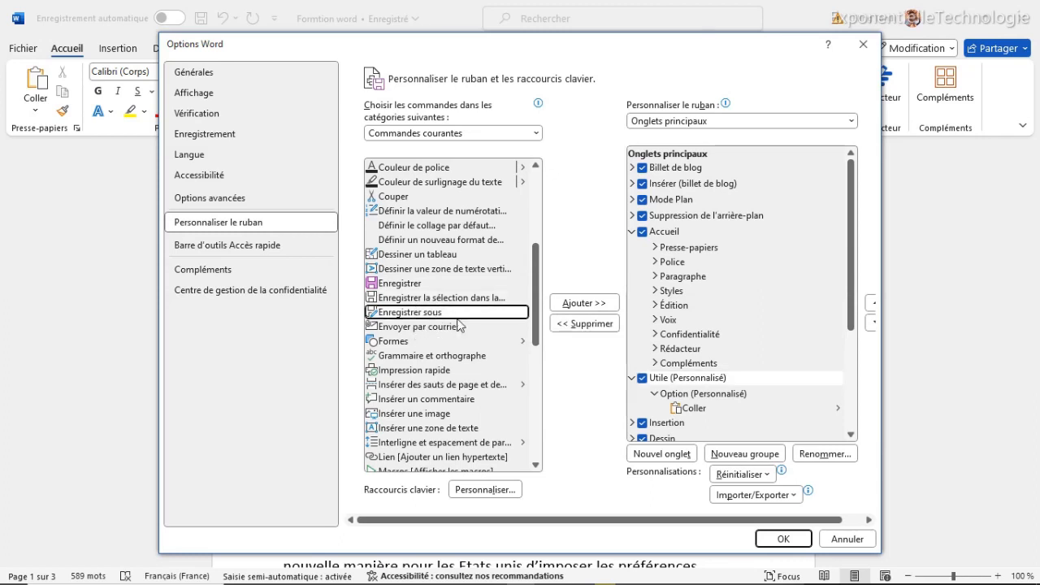
pyautogui.click(586, 306)
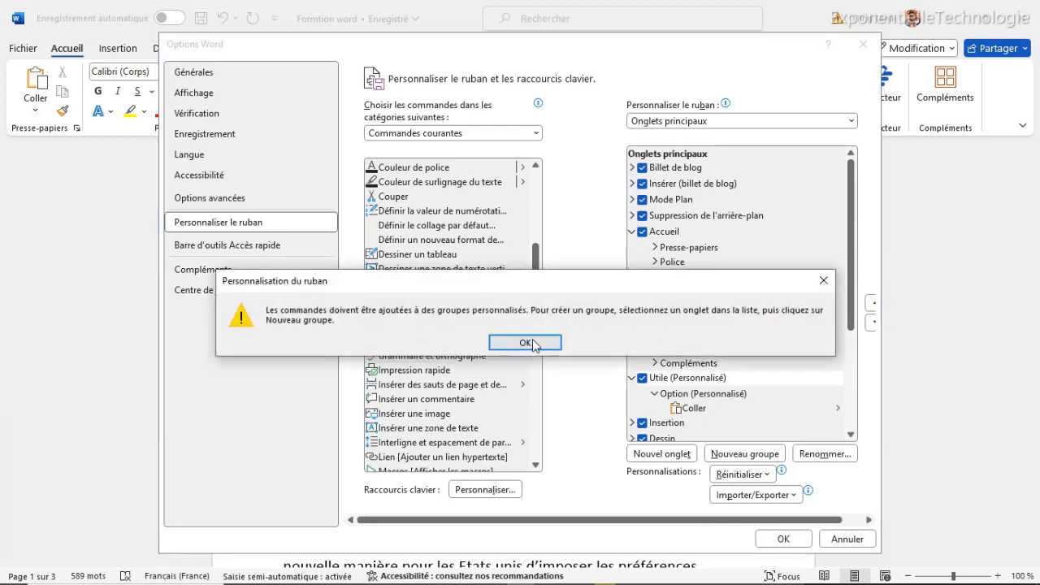
pyautogui.click(528, 343)
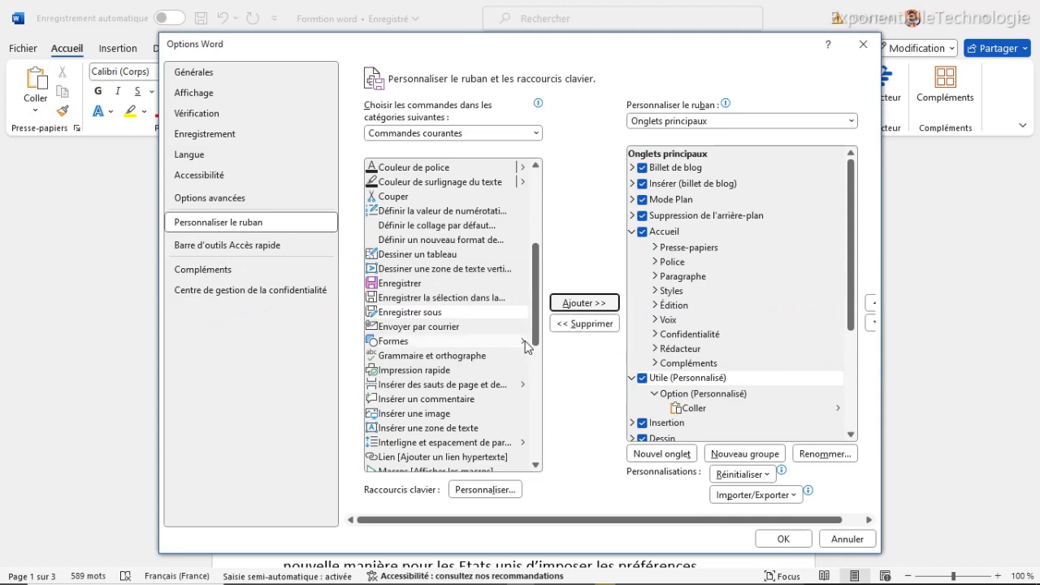
# - Add the Copier command below Coller in the Option group
pyautogui.click(697, 409)
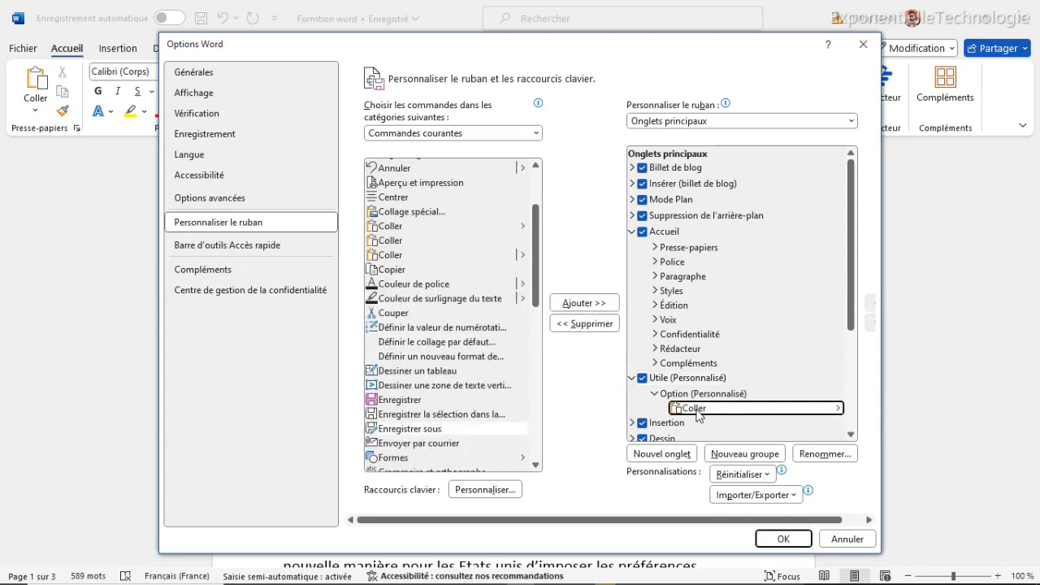
pyautogui.click(389, 269)
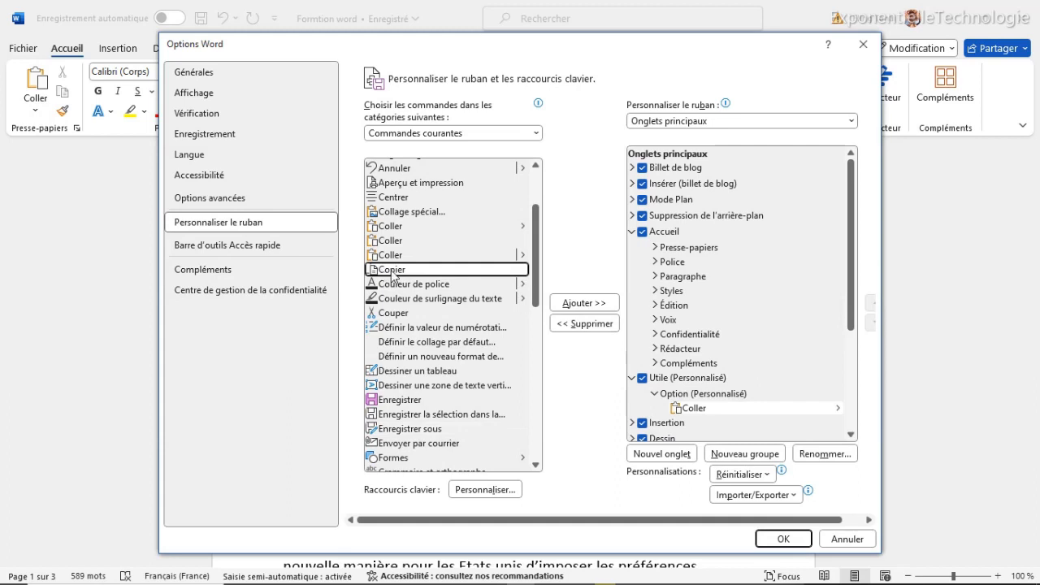
pyautogui.click(578, 303)
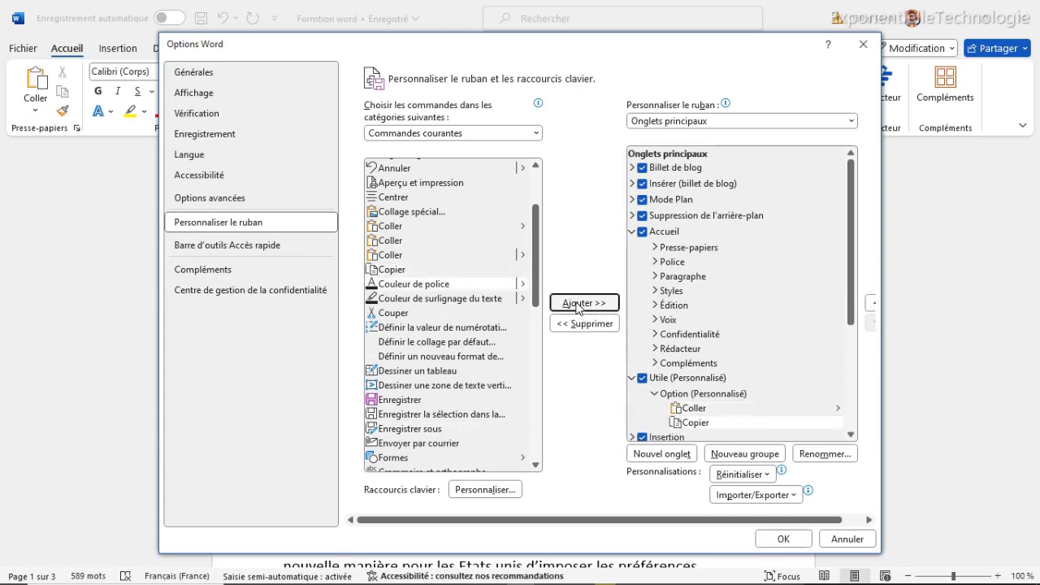
# - Add the Couper command to the Option group and remove it again
pyautogui.click(390, 317)
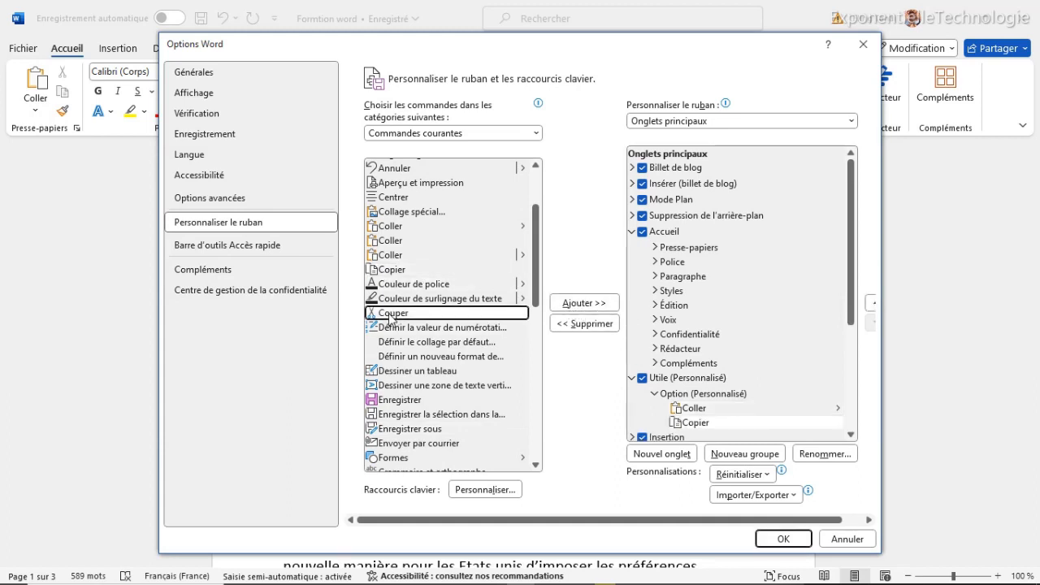
pyautogui.click(583, 303)
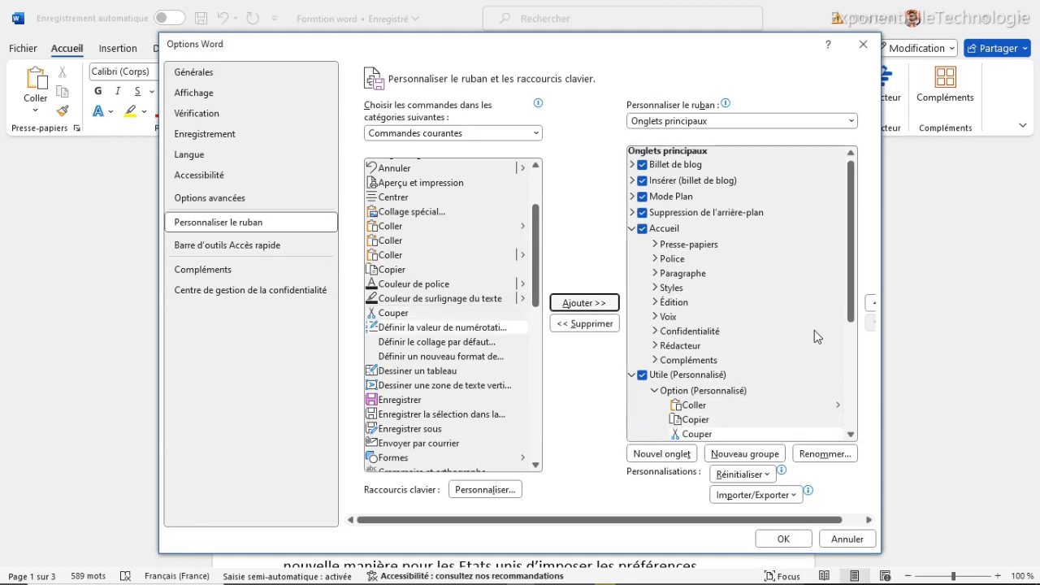
pyautogui.scroll(-2, 852, 306)
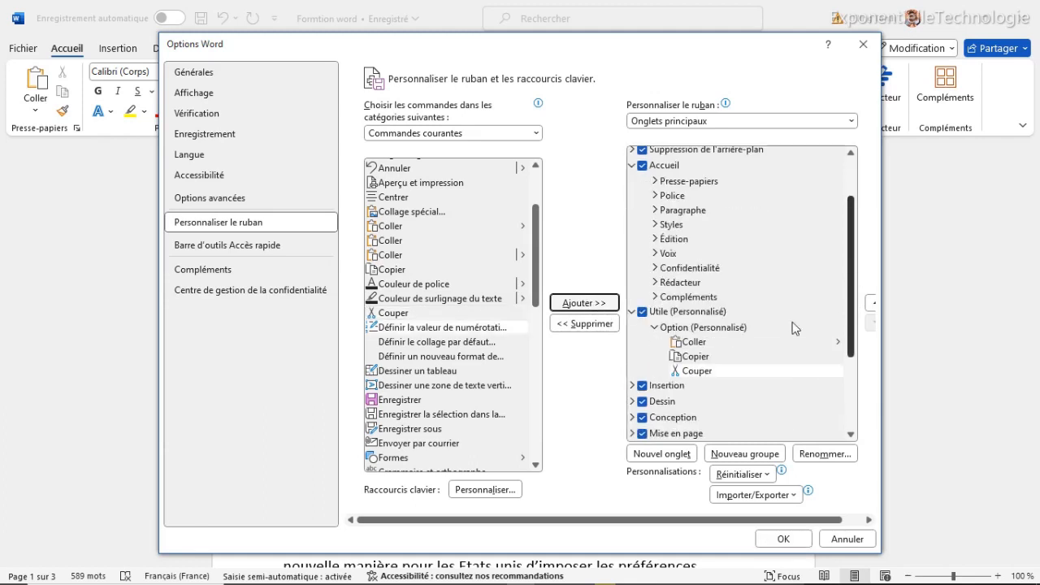
pyautogui.click(697, 370)
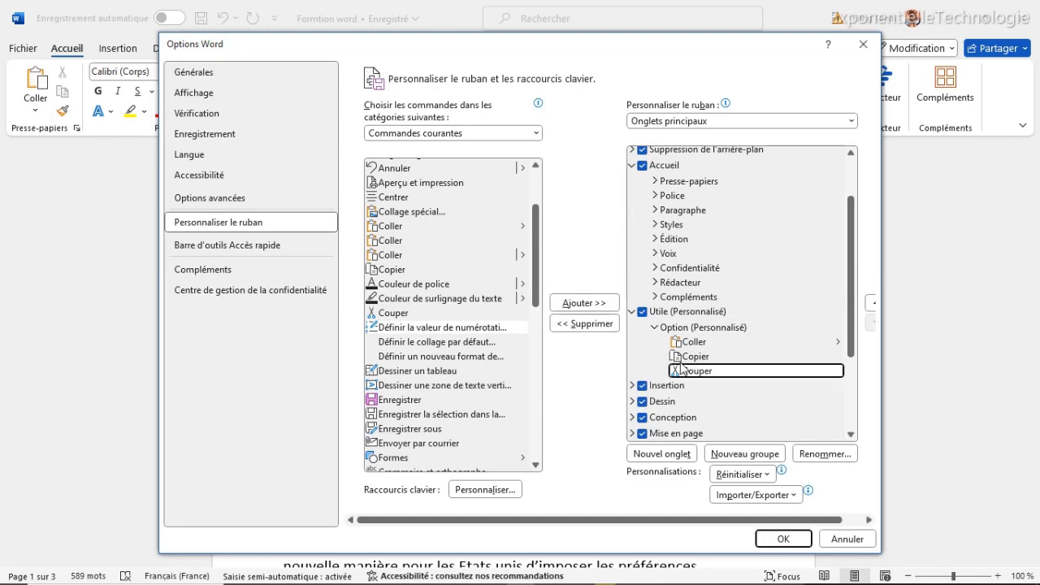
pyautogui.click(585, 324)
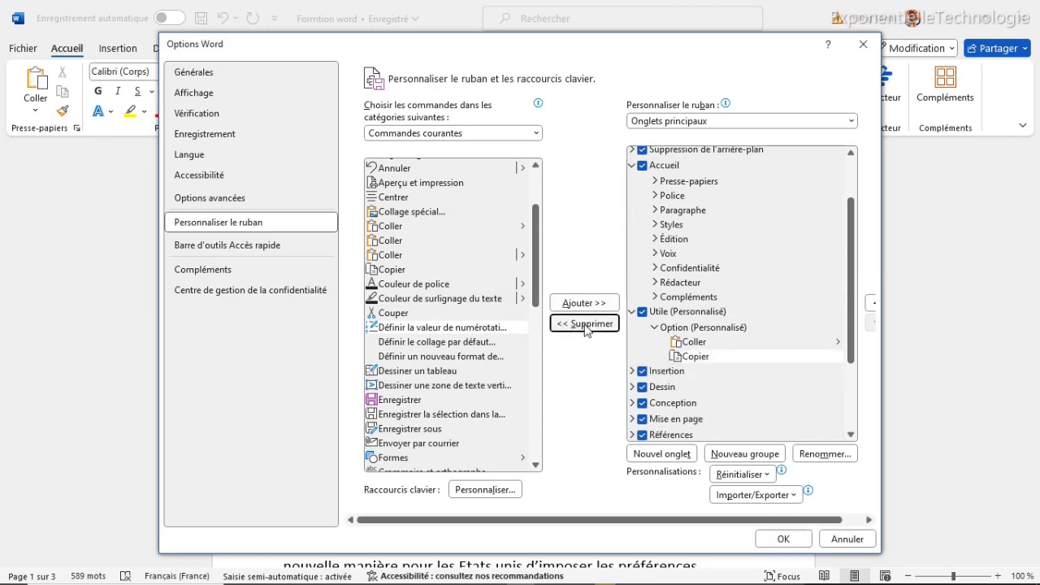
# - Add eight new custom groups to the Utile tab and apply the ribbon customization
pyautogui.click(736, 453)
pyautogui.click(735, 453)
pyautogui.click(735, 453)
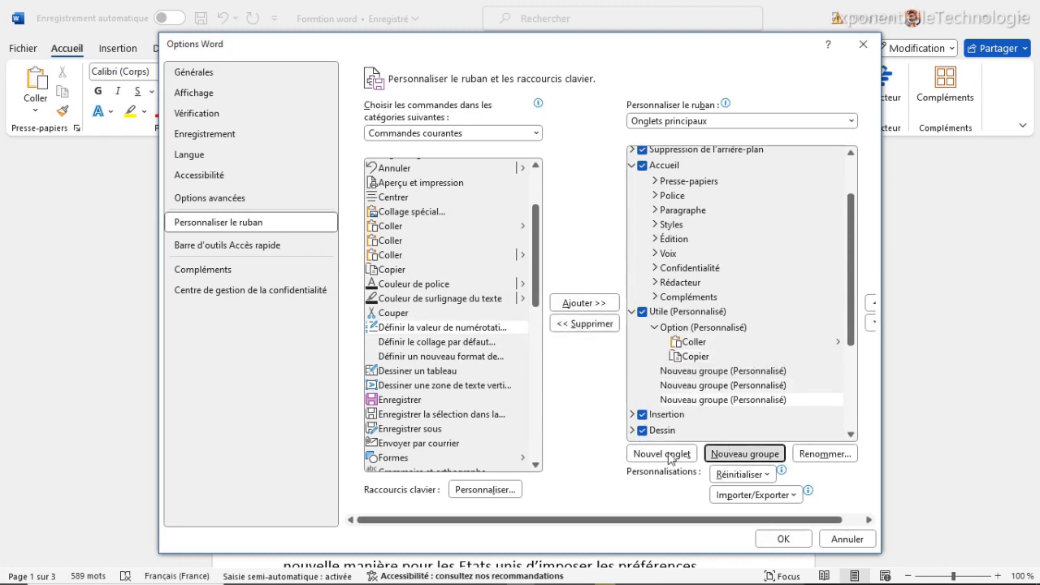
pyautogui.click(735, 454)
pyautogui.click(735, 454)
pyautogui.click(735, 453)
pyautogui.click(735, 454)
pyautogui.click(735, 454)
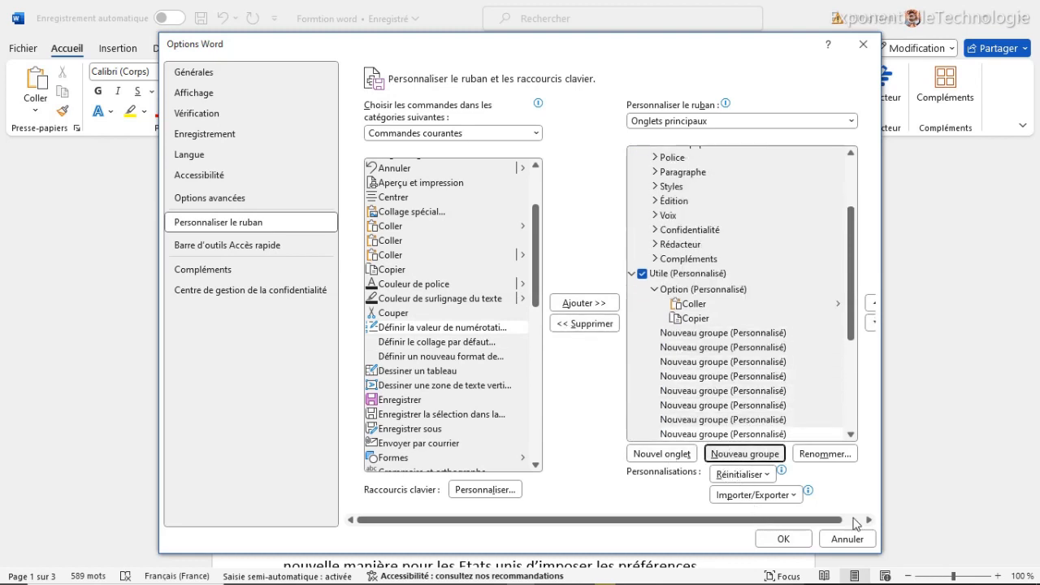
pyautogui.click(782, 542)
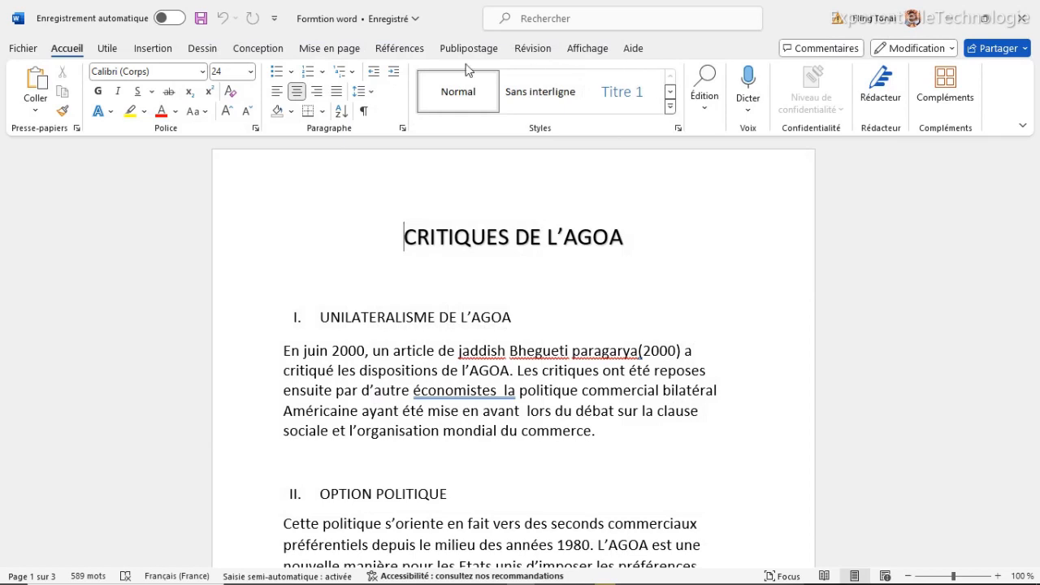
# - Examine the custom Utile tab's commands in the ribbon and the paste options under Coller
pyautogui.click(108, 50)
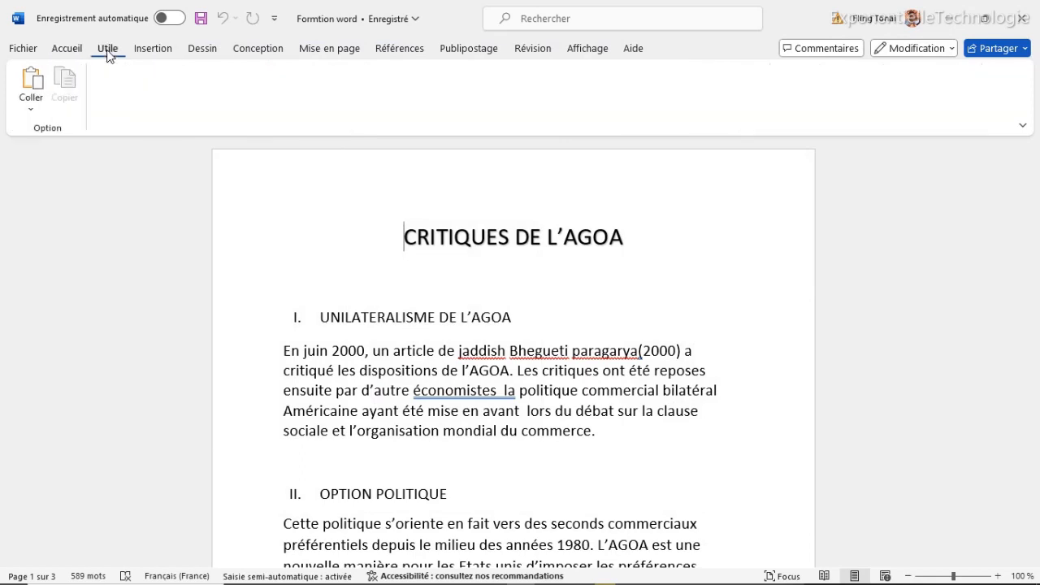
pyautogui.click(31, 109)
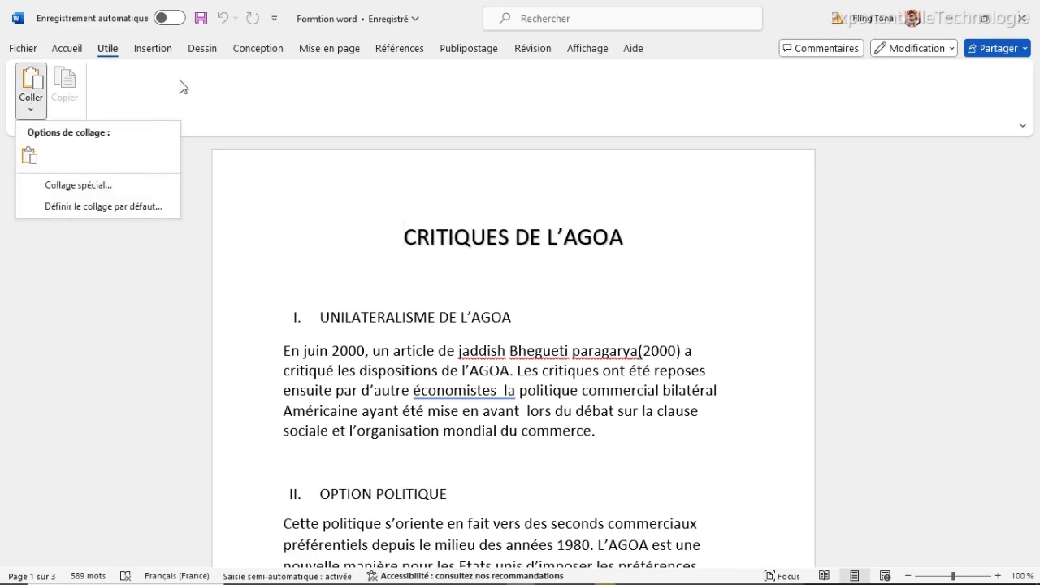
pyautogui.click(211, 86)
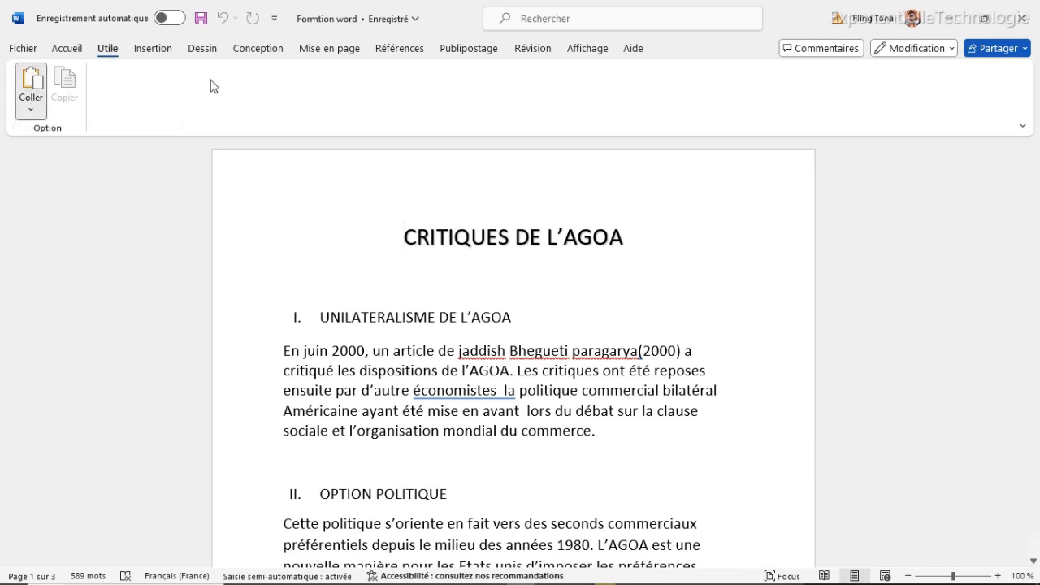
# - Remove the Option group and all eight unnamed custom groups from the Utile tab in the ribbon customization
pyautogui.rightClick(126, 89)
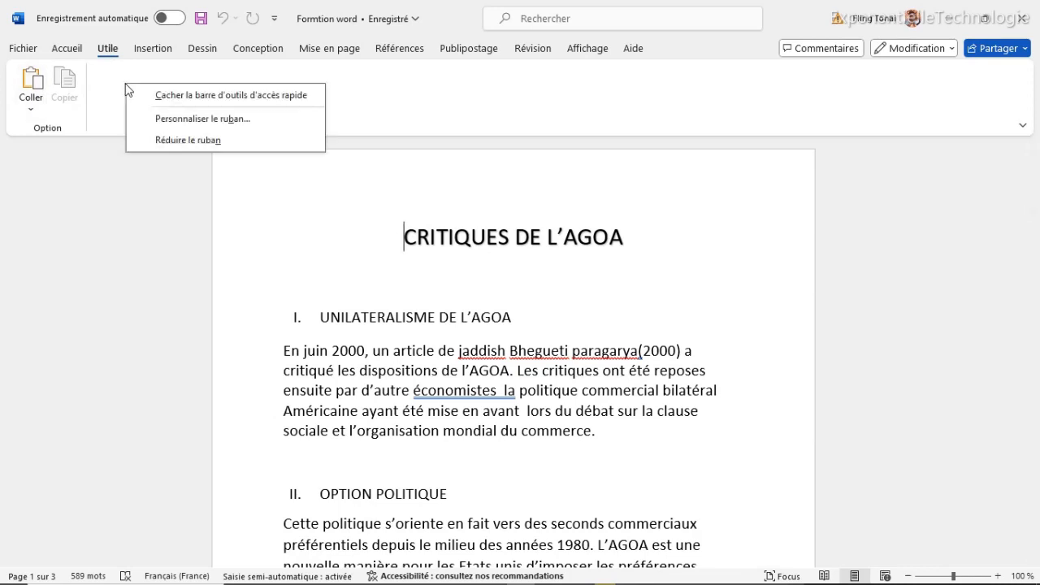
pyautogui.click(193, 120)
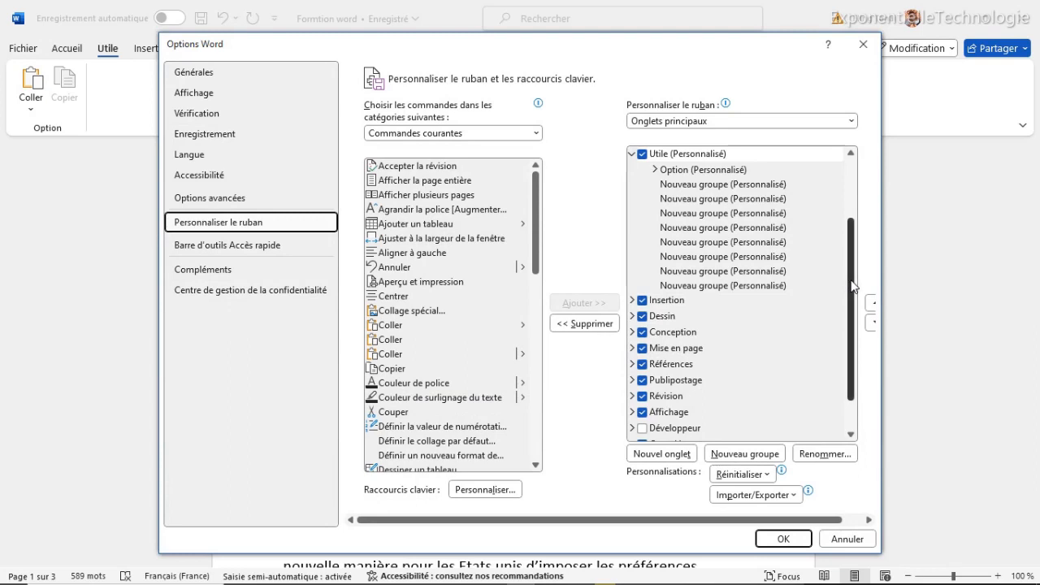
pyautogui.moveTo(851, 274); pyautogui.dragTo(851, 245)
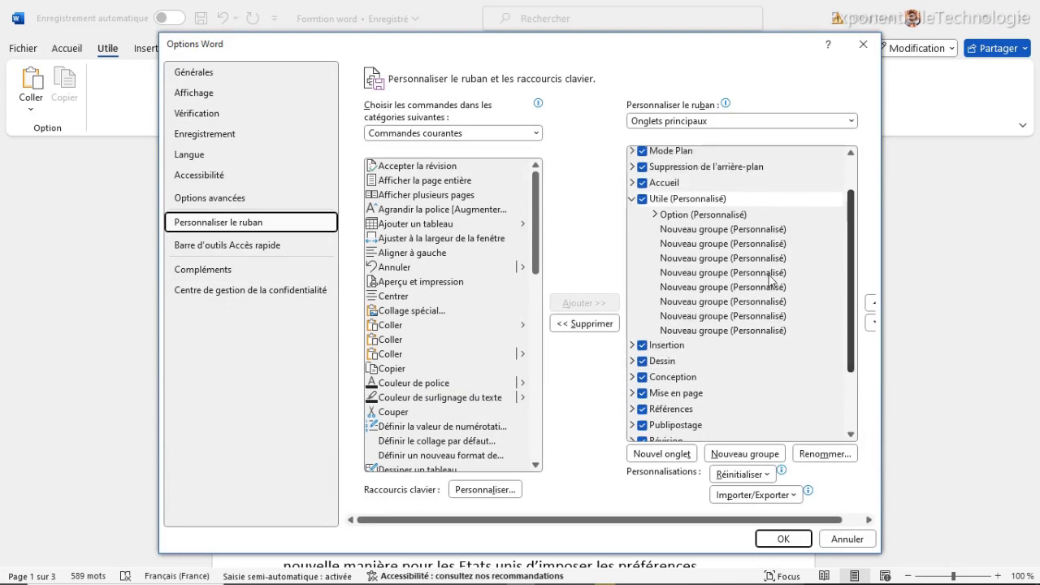
pyautogui.click(696, 230)
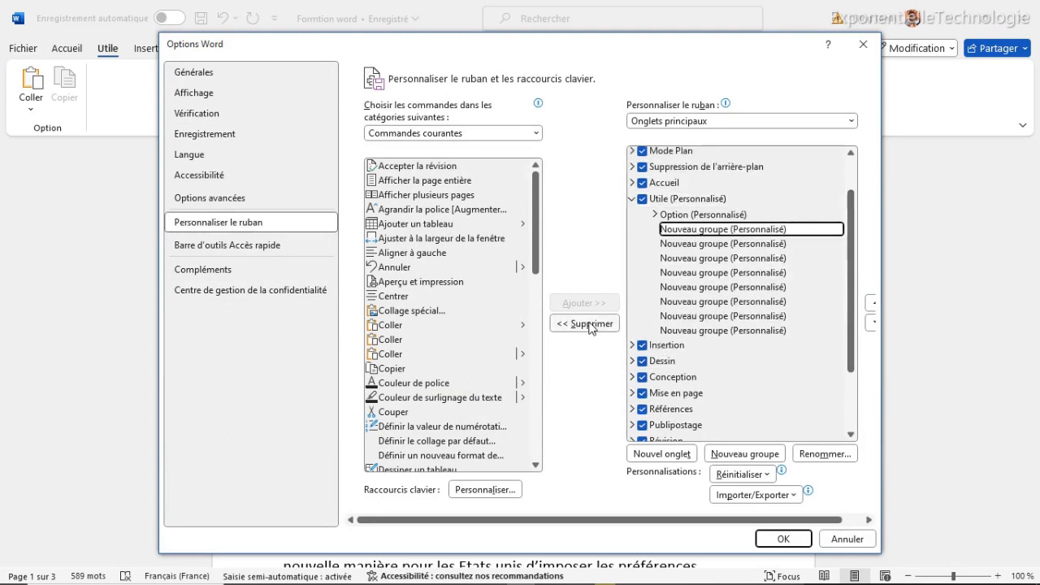
pyautogui.click(604, 322)
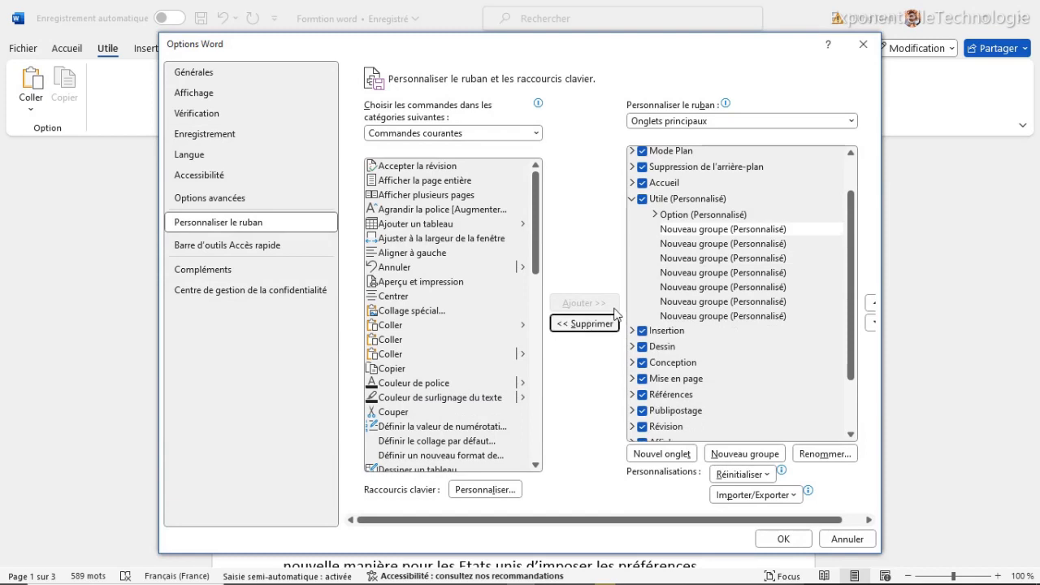
pyautogui.click(580, 331)
pyautogui.click(580, 330)
pyautogui.click(580, 331)
pyautogui.click(580, 330)
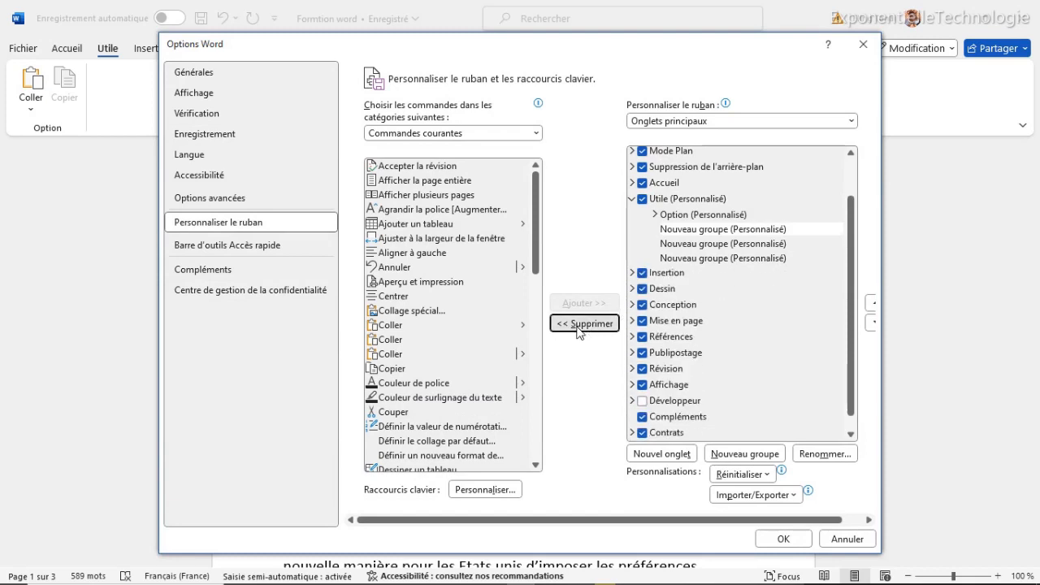
pyautogui.click(580, 330)
pyautogui.click(580, 331)
pyautogui.click(580, 331)
pyautogui.click(580, 330)
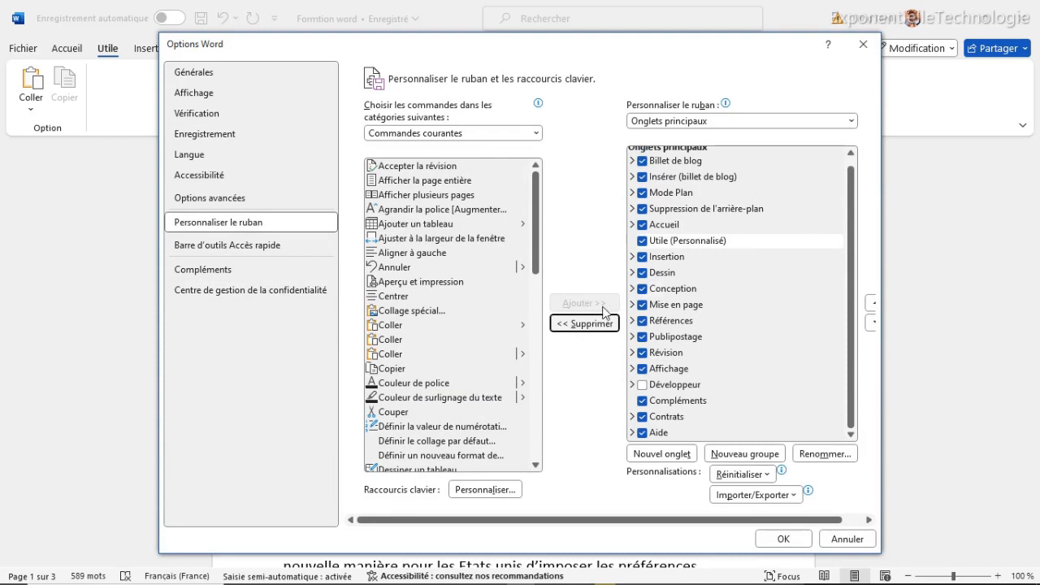
# - Add a new group to the Utile tab, name it Mise en forme and assign it the coloured squares symbol
pyautogui.click(659, 247)
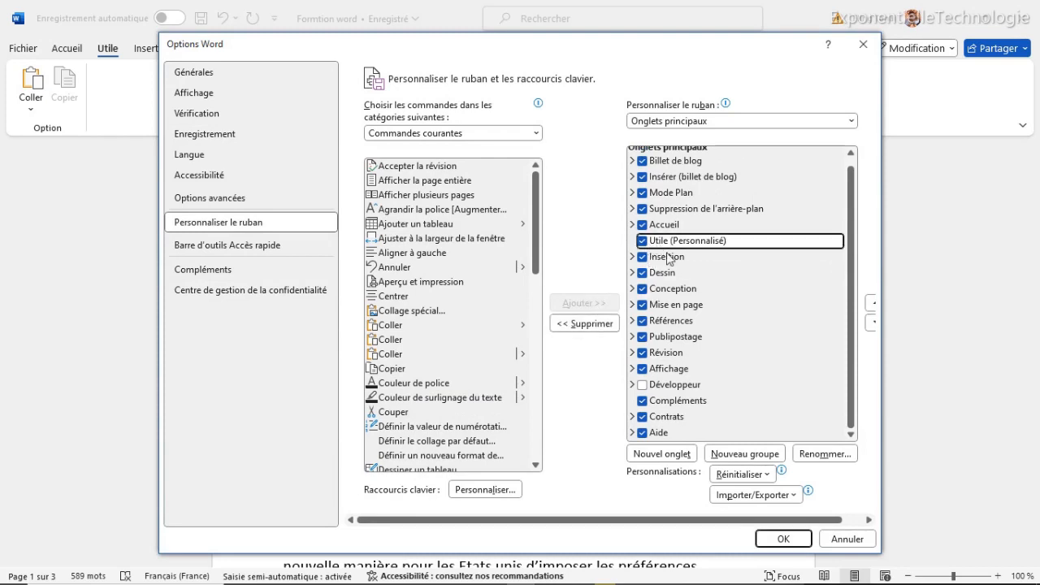
pyautogui.click(748, 455)
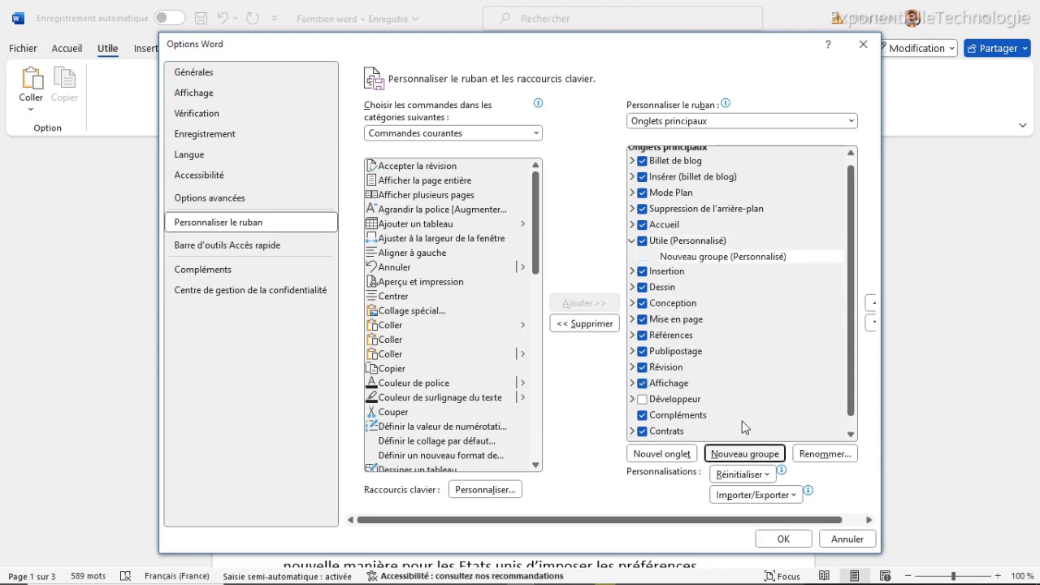
pyautogui.click(691, 259)
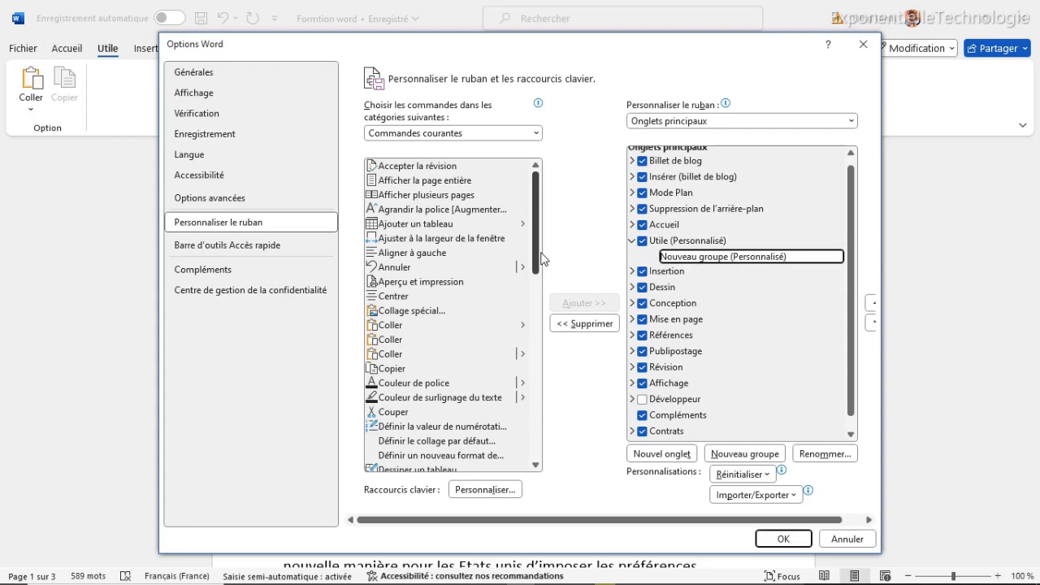
pyautogui.click(825, 458)
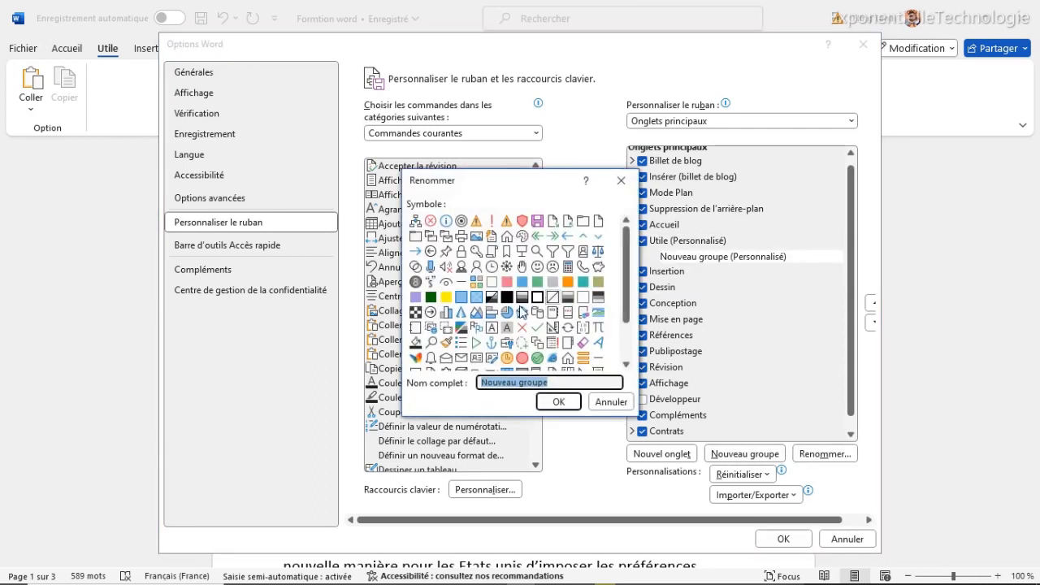
pyautogui.write('Mise en forme')
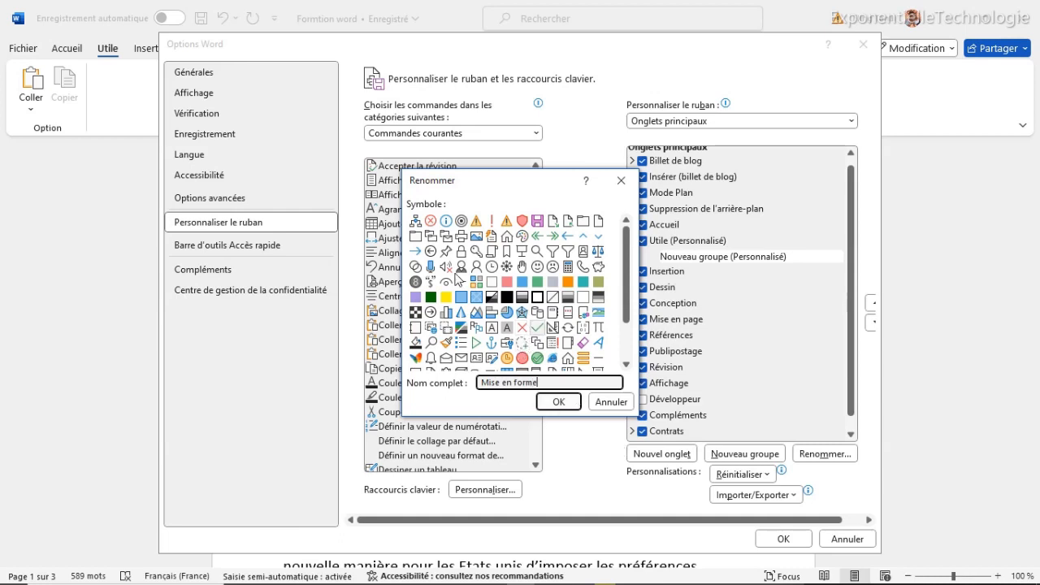
pyautogui.click(477, 281)
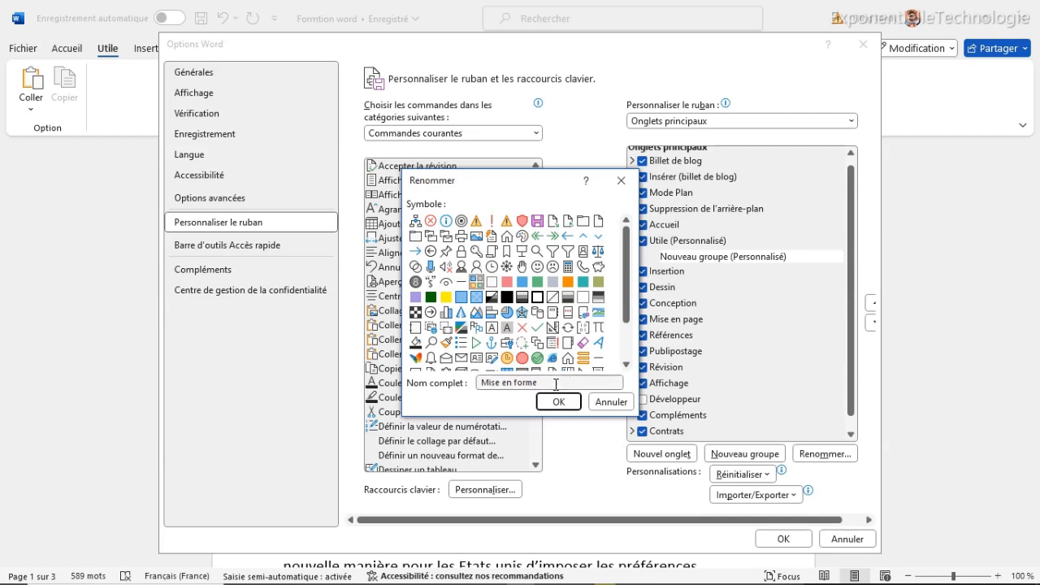
pyautogui.click(559, 402)
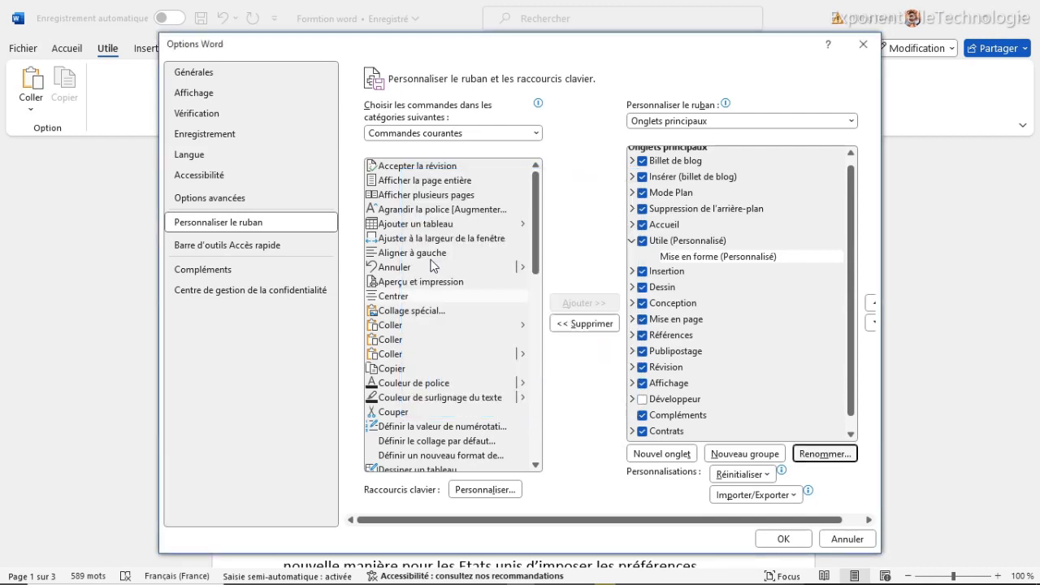
# - Add both Styles de texte commands to the Mise en forme group and apply the ribbon customization
pyautogui.scroll(-6, 519, 308)
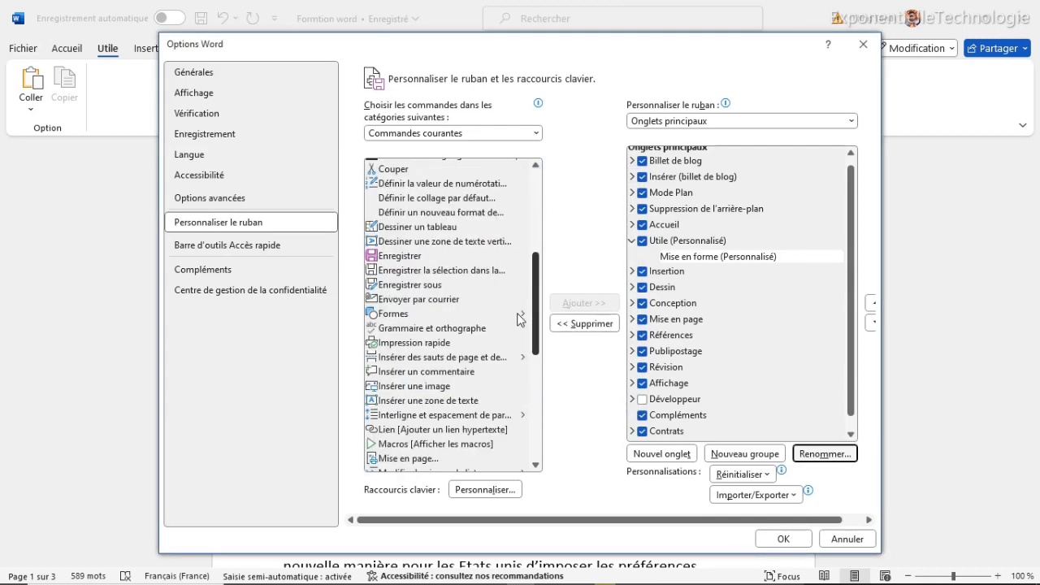
pyautogui.scroll(-3, 520, 323)
pyautogui.scroll(2, 520, 317)
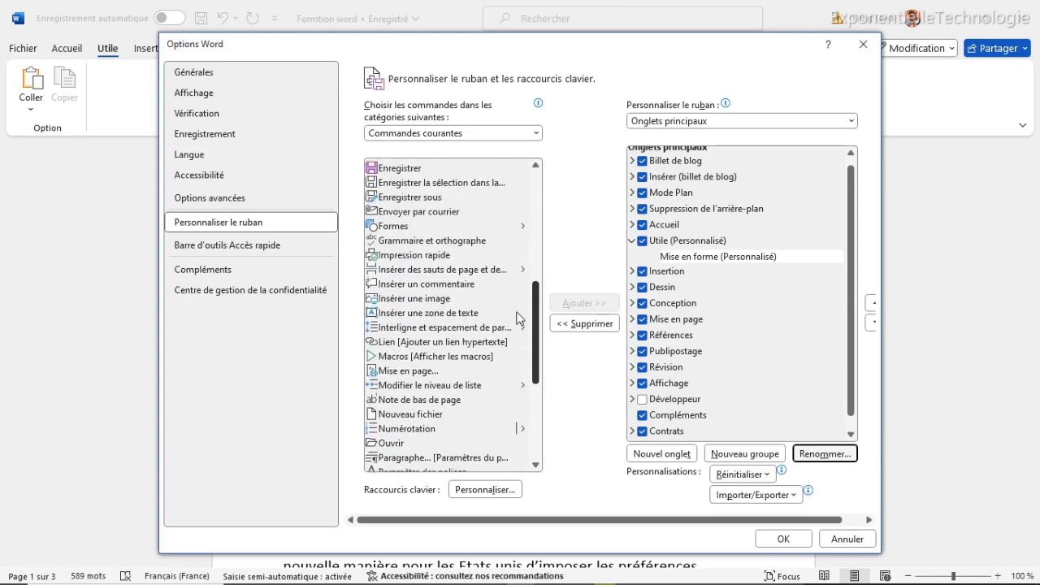
pyautogui.scroll(-4, 519, 311)
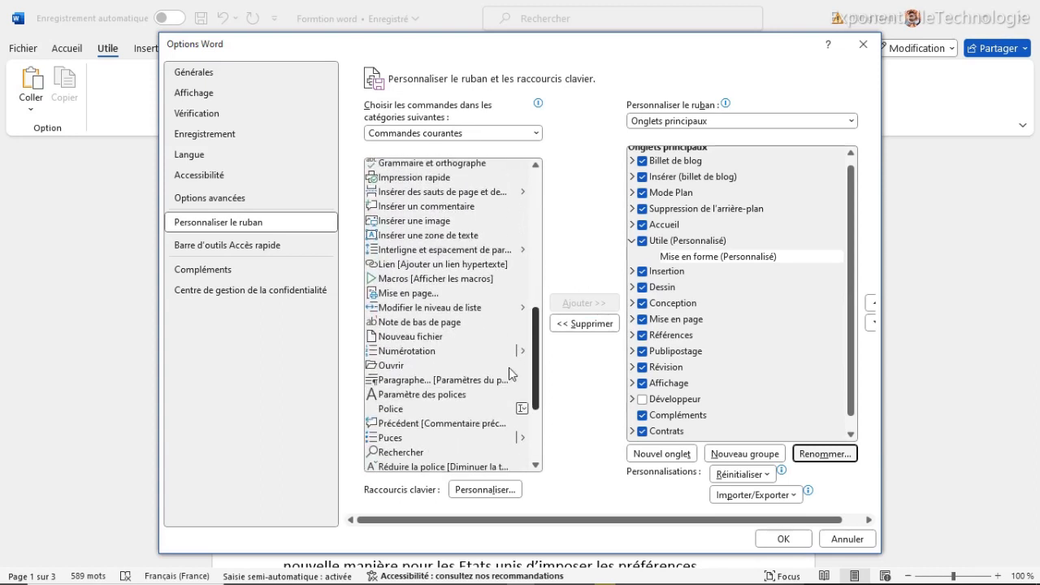
pyautogui.scroll(-2, 510, 387)
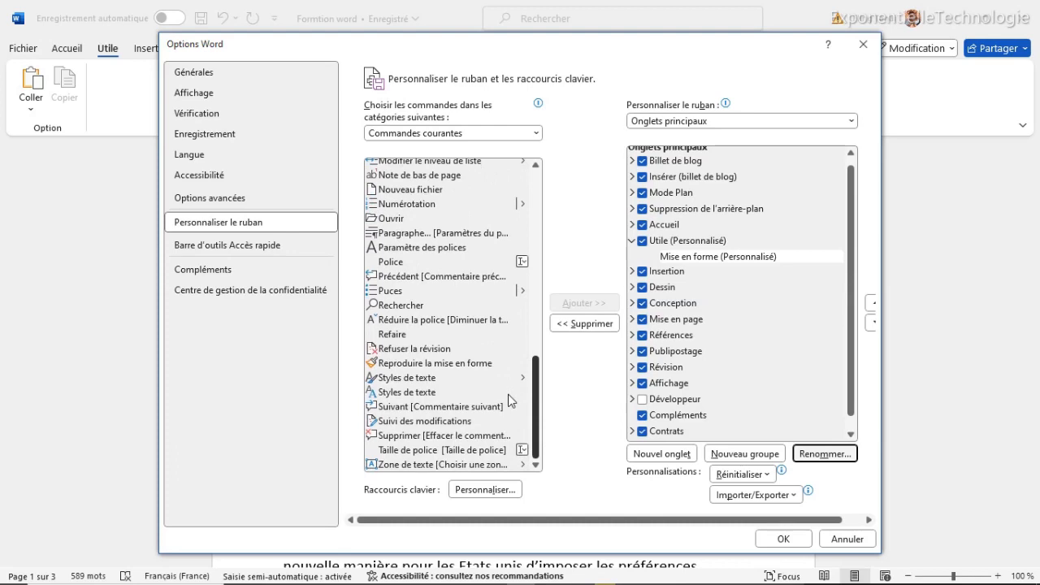
pyautogui.click(401, 393)
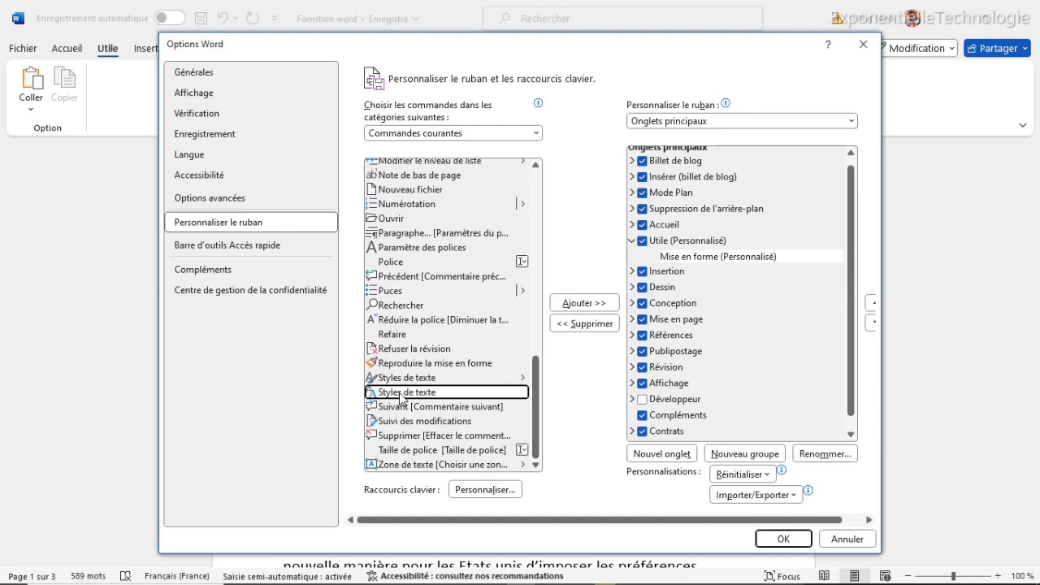
pyautogui.click(584, 302)
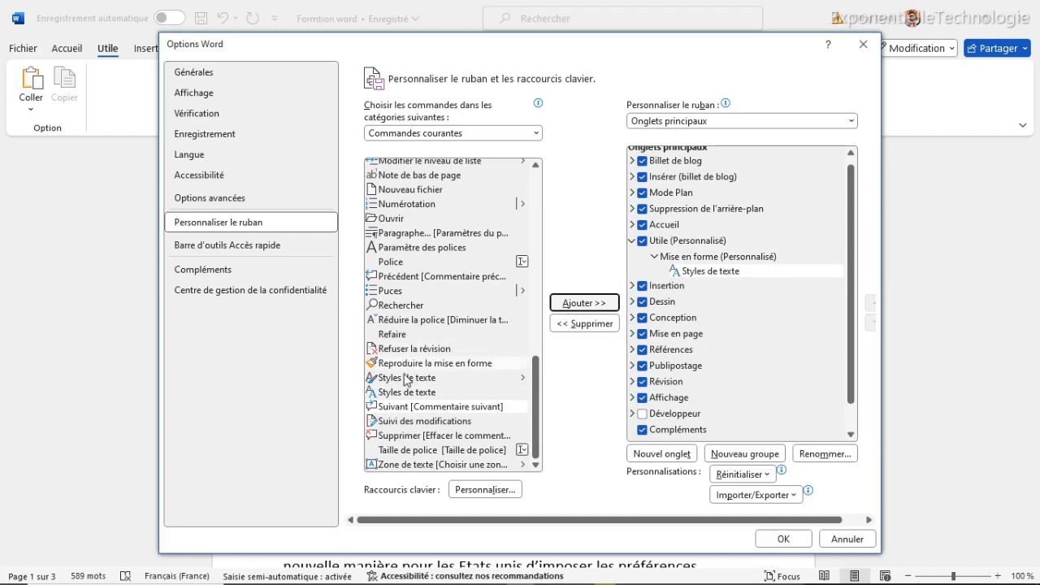
pyautogui.click(406, 378)
pyautogui.click(583, 306)
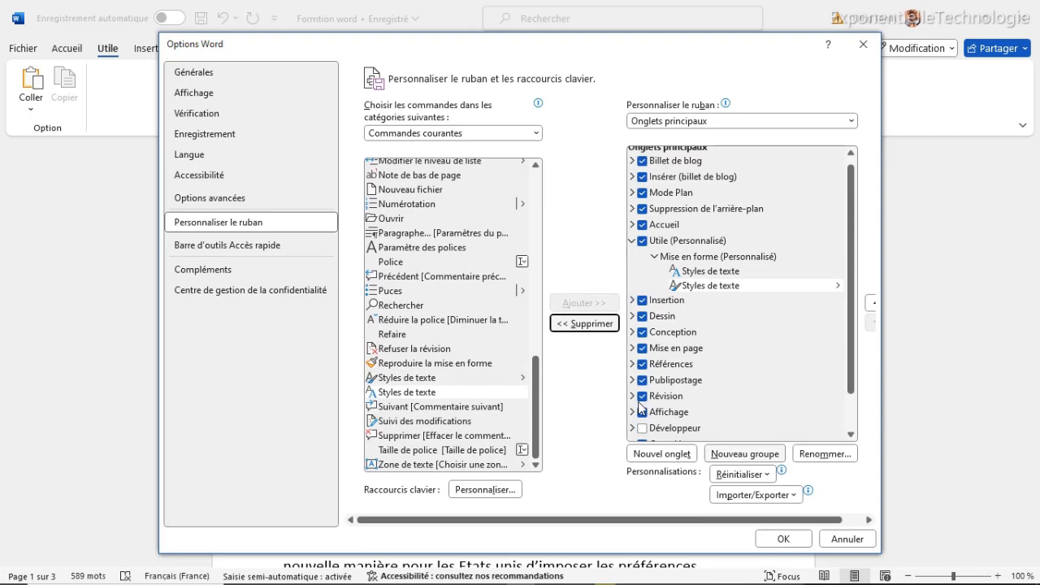
pyautogui.click(783, 542)
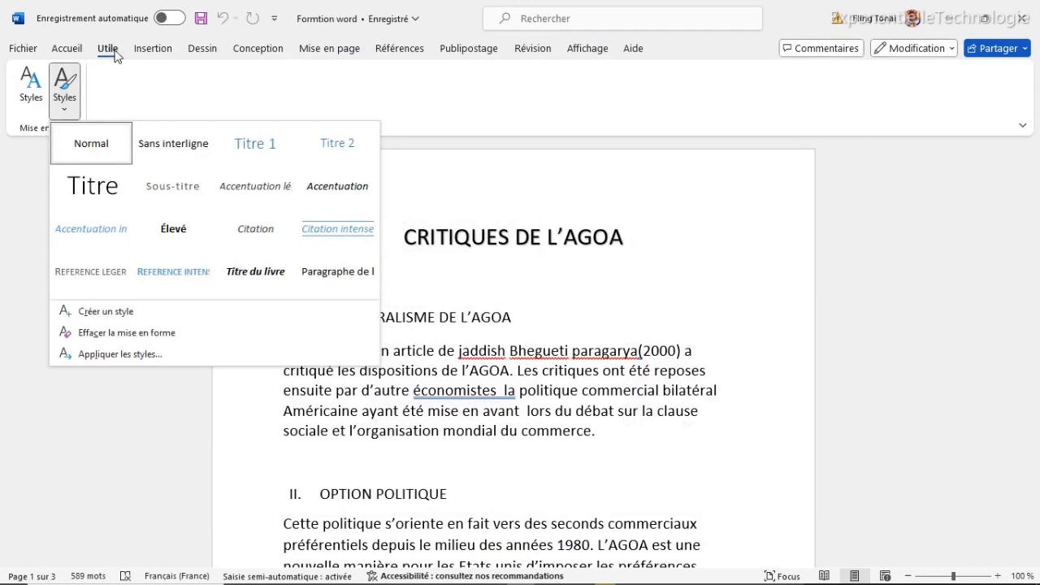
# - Delete the custom Utile tab from the ribbon and apply the customization
pyautogui.rightClick(120, 88)
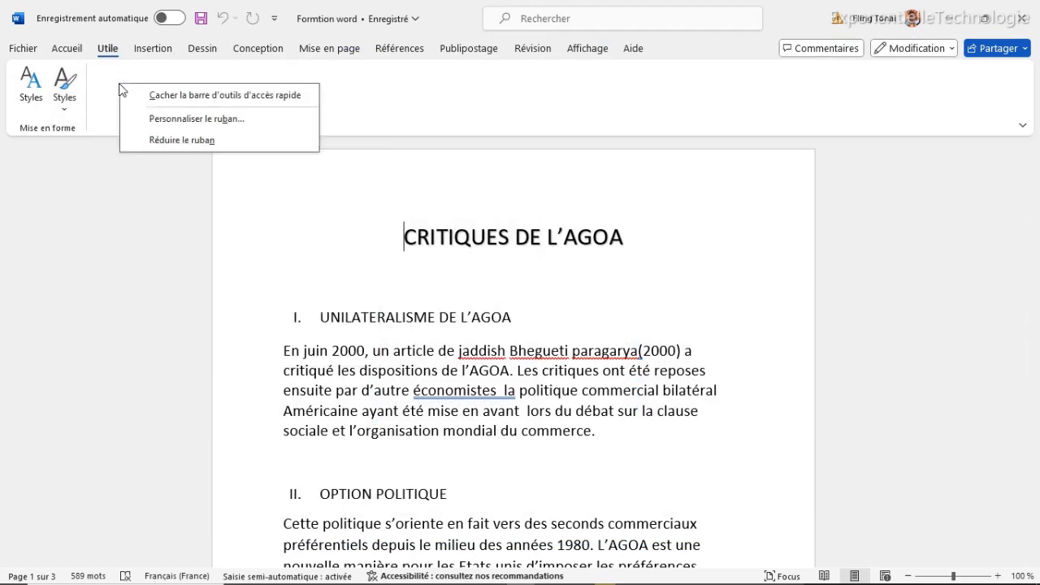
pyautogui.click(203, 122)
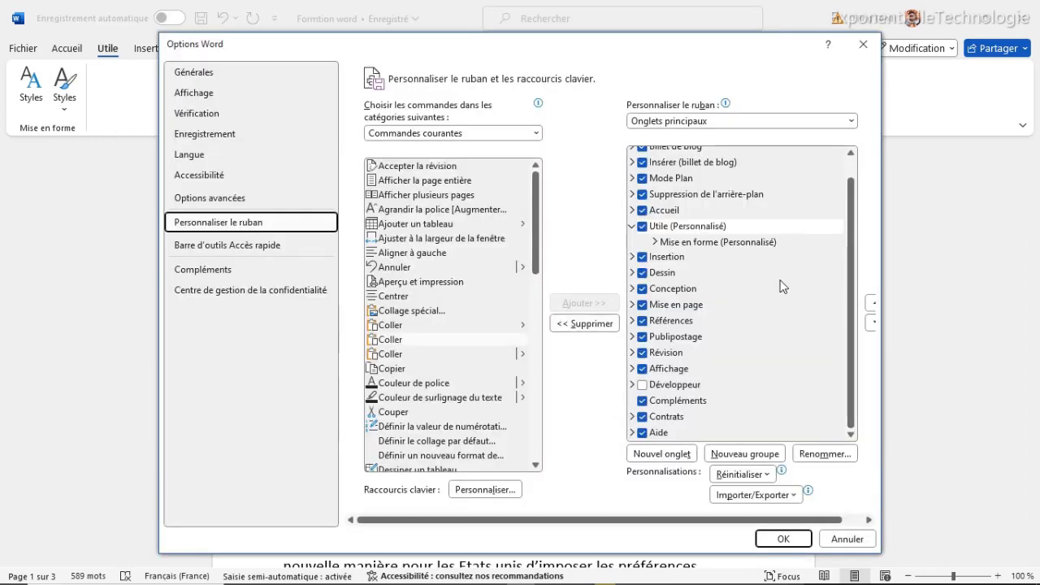
pyautogui.click(676, 228)
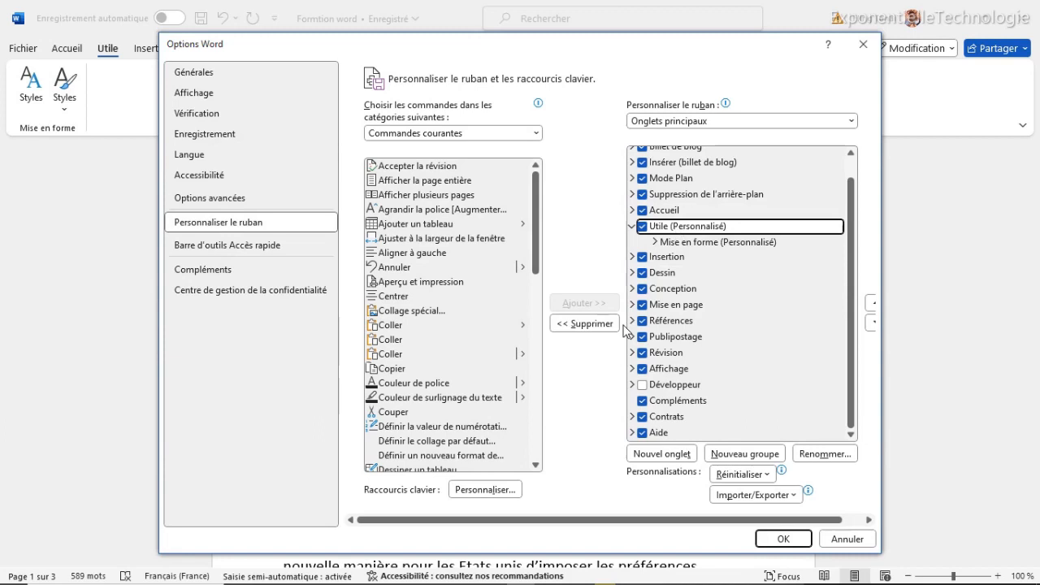
pyautogui.click(597, 325)
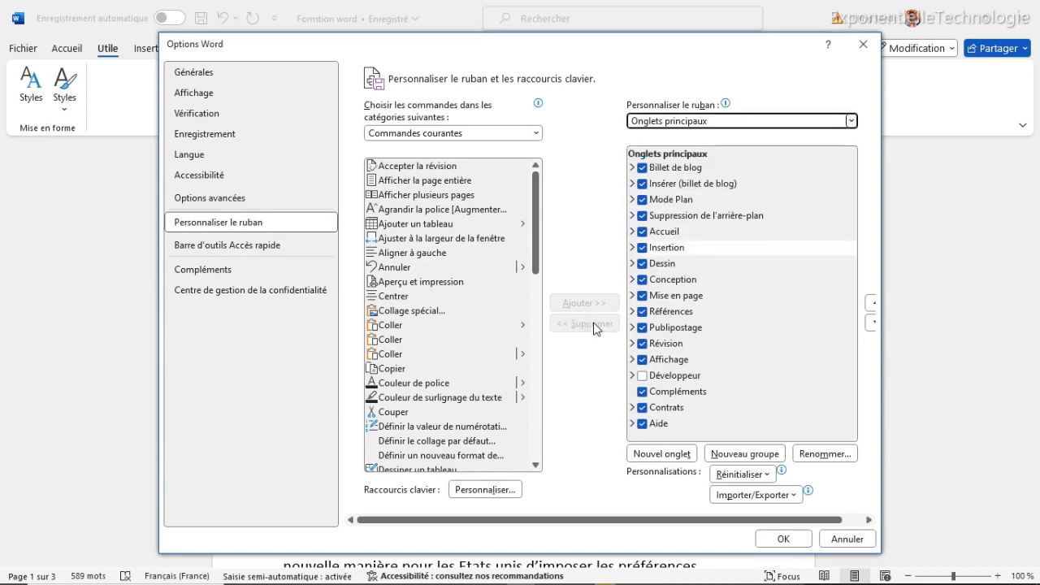
pyautogui.click(783, 540)
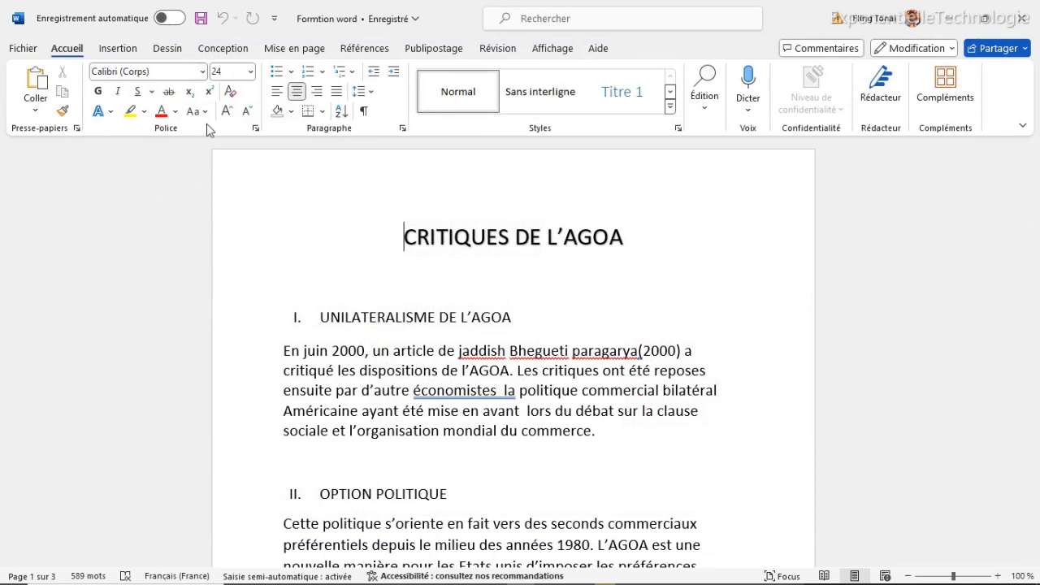